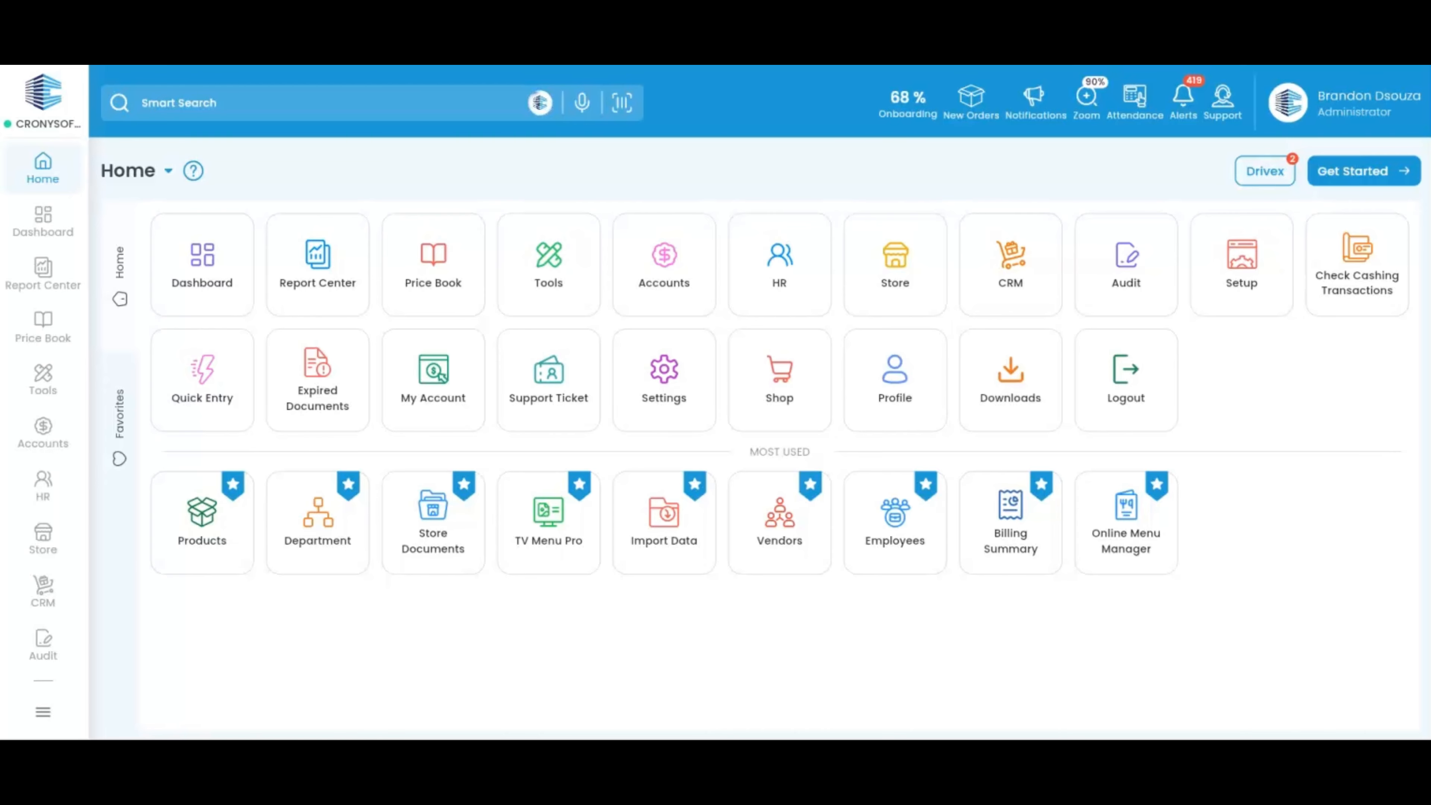
{"action": "scroll", "coordinate": [48, 514], "scroll_direction": "down", "scroll_amount": 1}
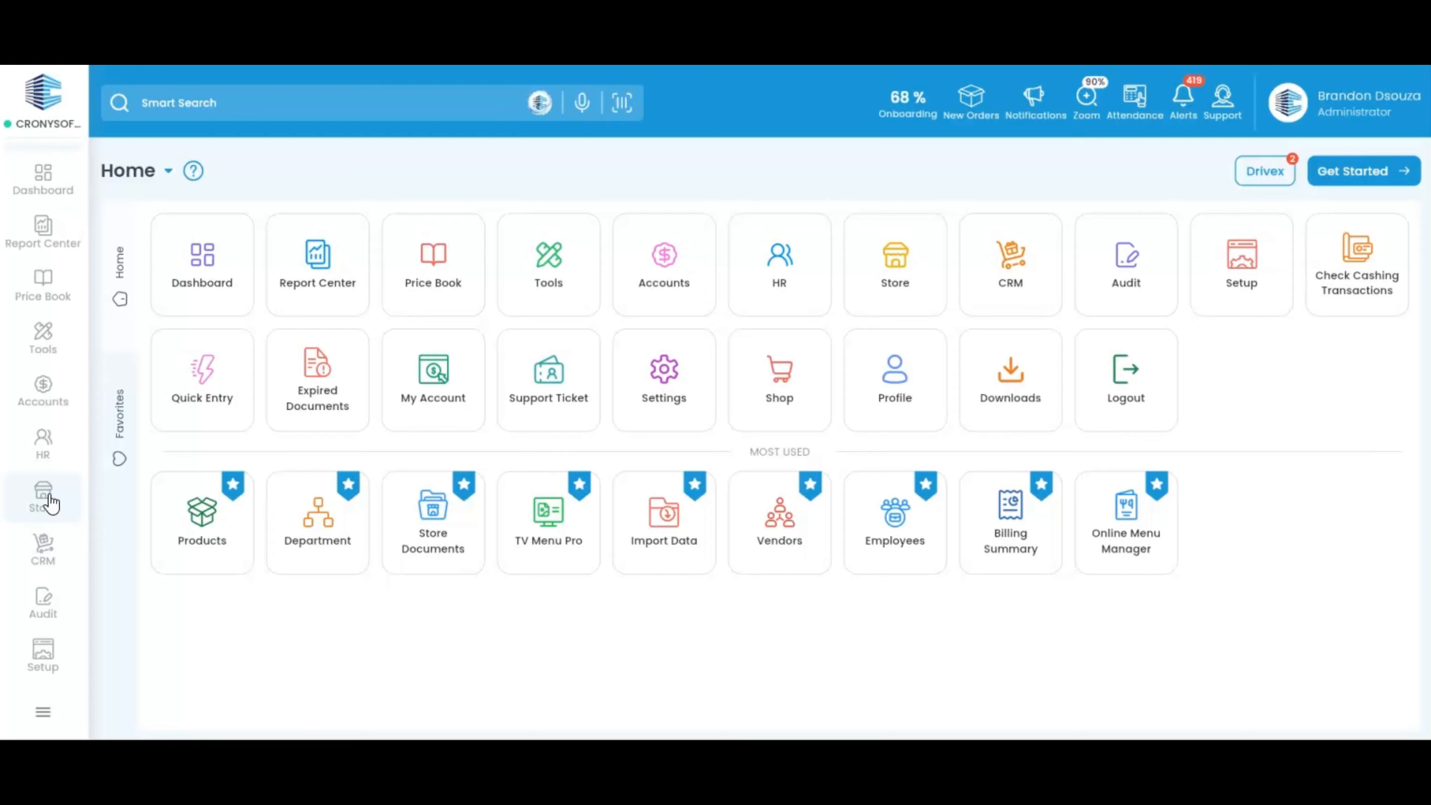
{"action": "left_click", "coordinate": [52, 503]}
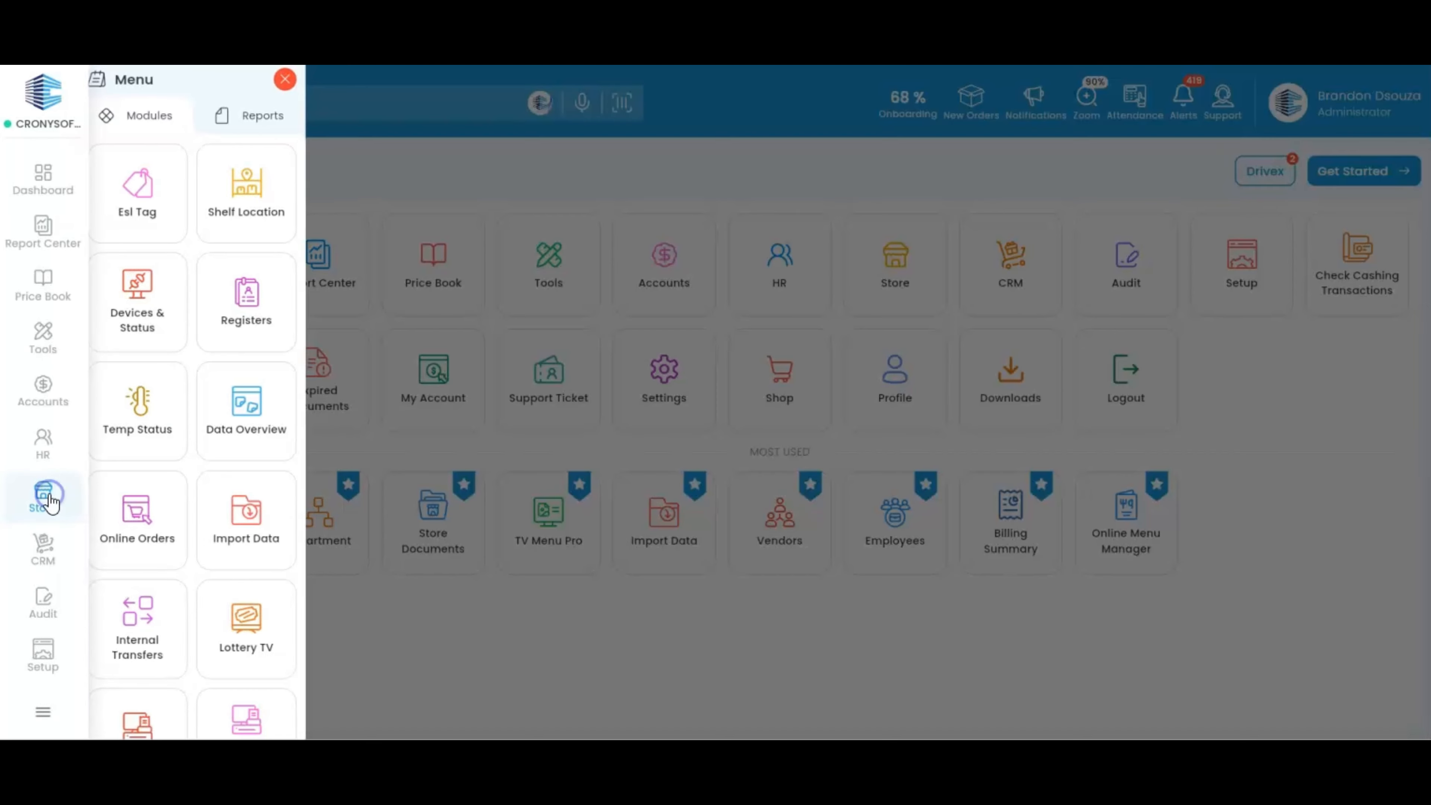
{"action": "scroll", "coordinate": [152, 536], "scroll_direction": "down", "scroll_amount": 3}
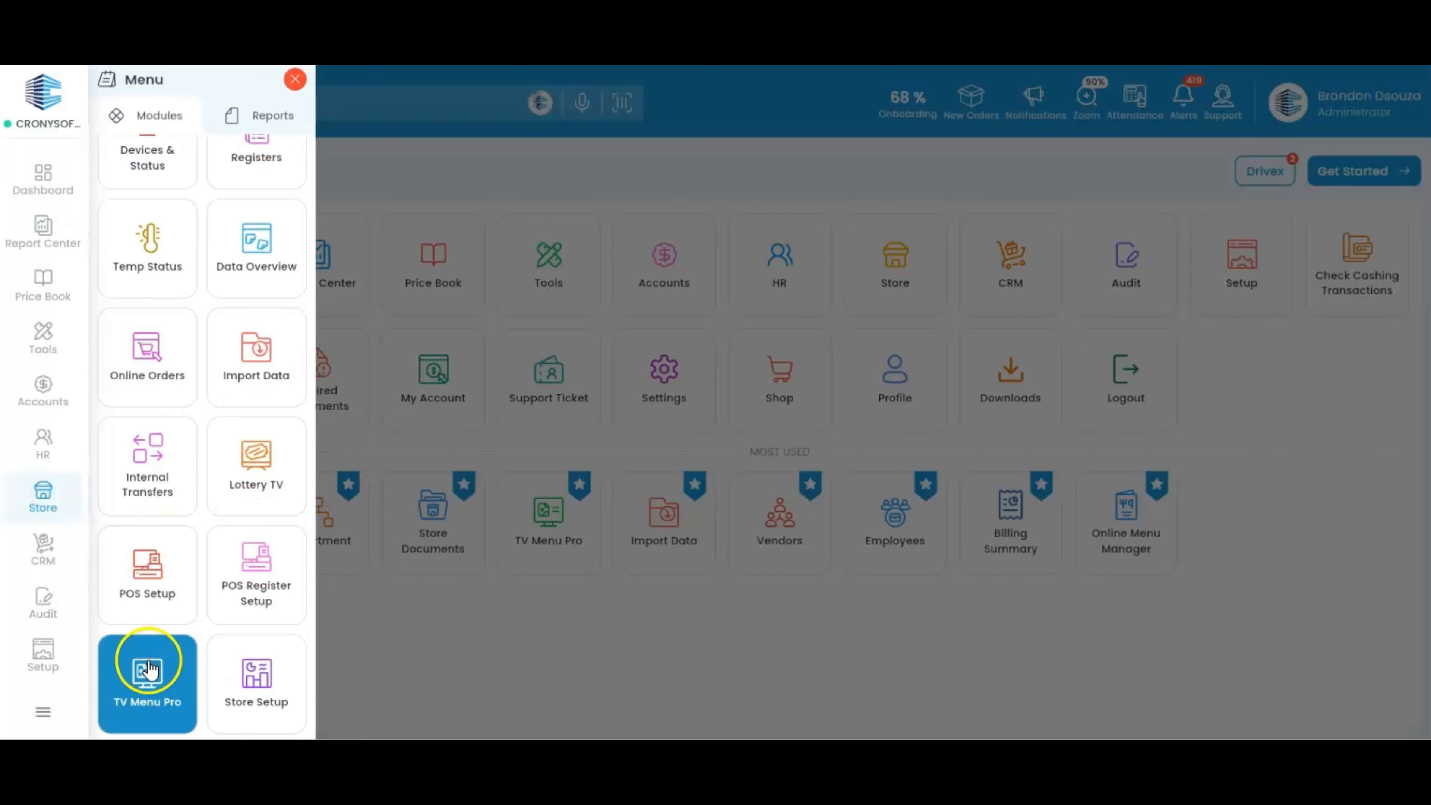
{"action": "left_click", "coordinate": [439, 142]}
- Search the modules for "TV Menu" and open TV Menu Pro
{"action": "left_click", "coordinate": [416, 103]}
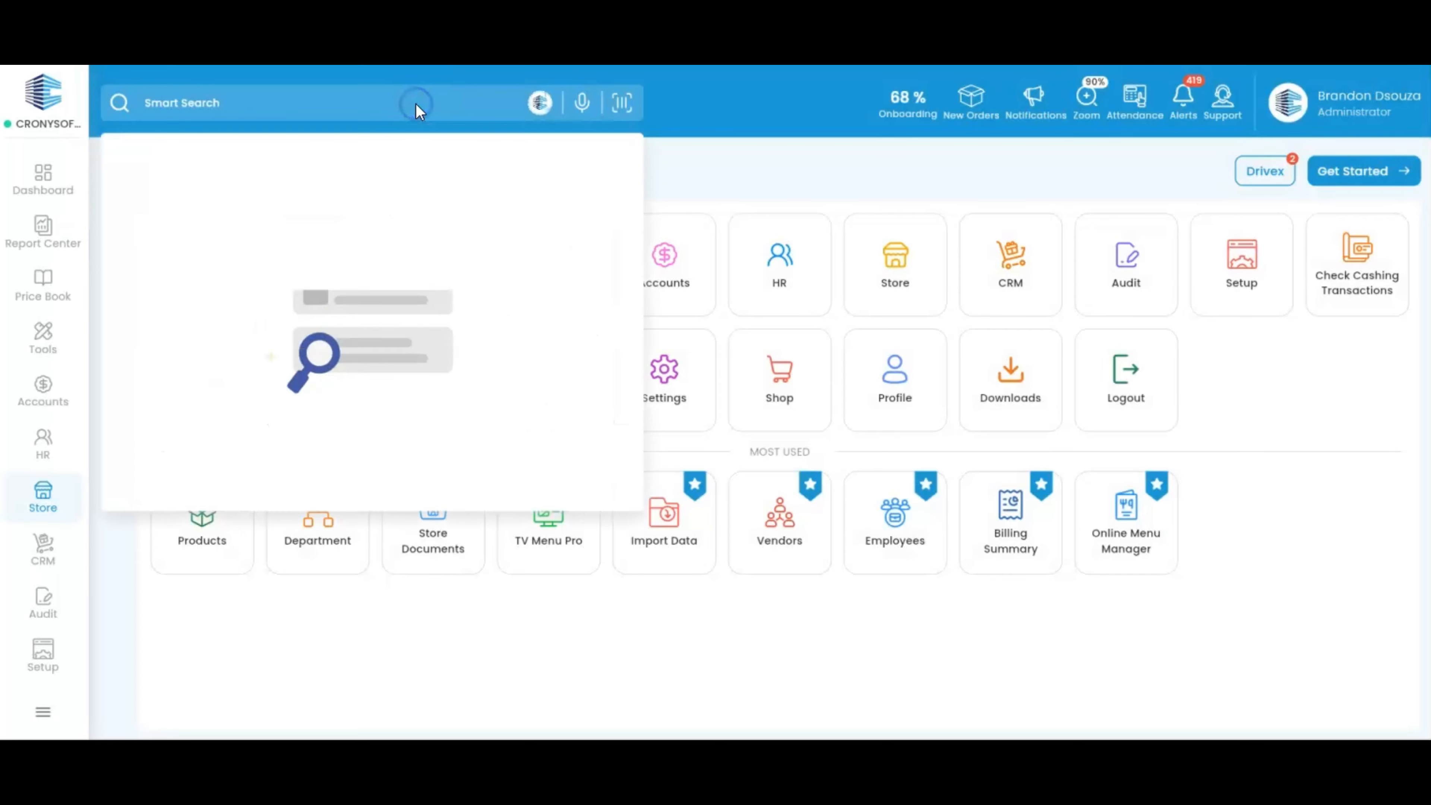
{"action": "type", "text": "TV Menu"}
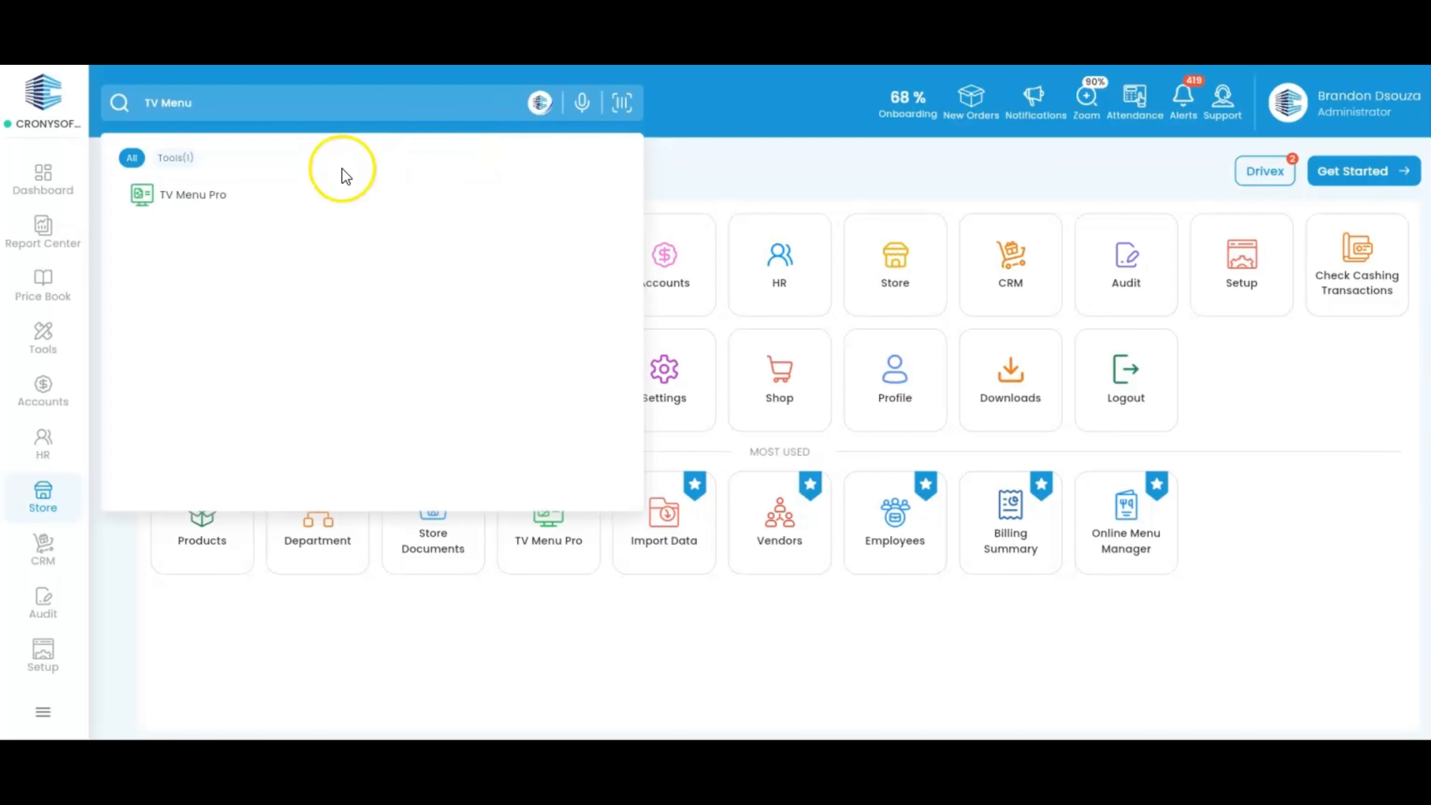
{"action": "left_click", "coordinate": [331, 196]}
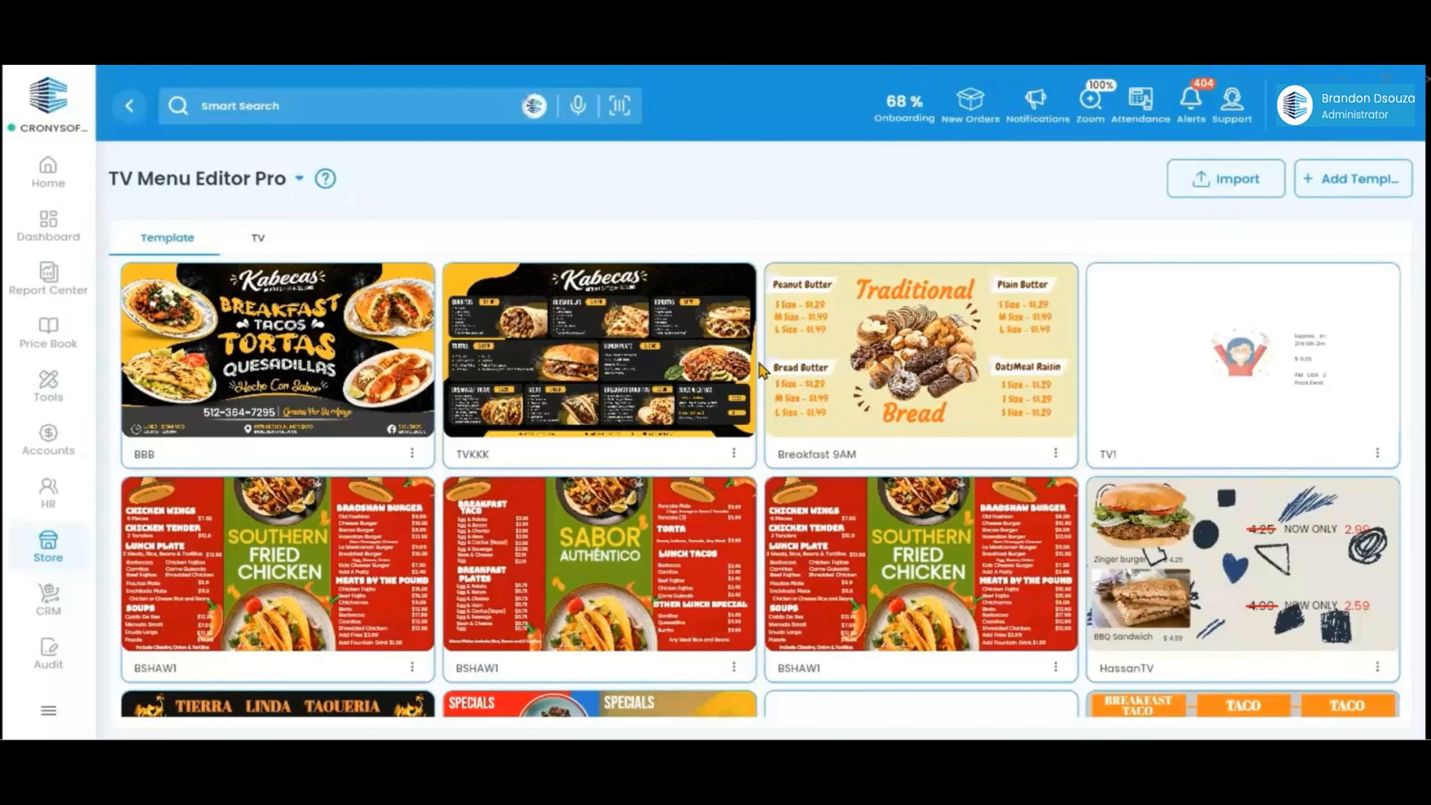
- Add a new template by cloning the T 53 design under the name "Replica of Breakfast"
{"action": "left_click", "coordinate": [1334, 186]}
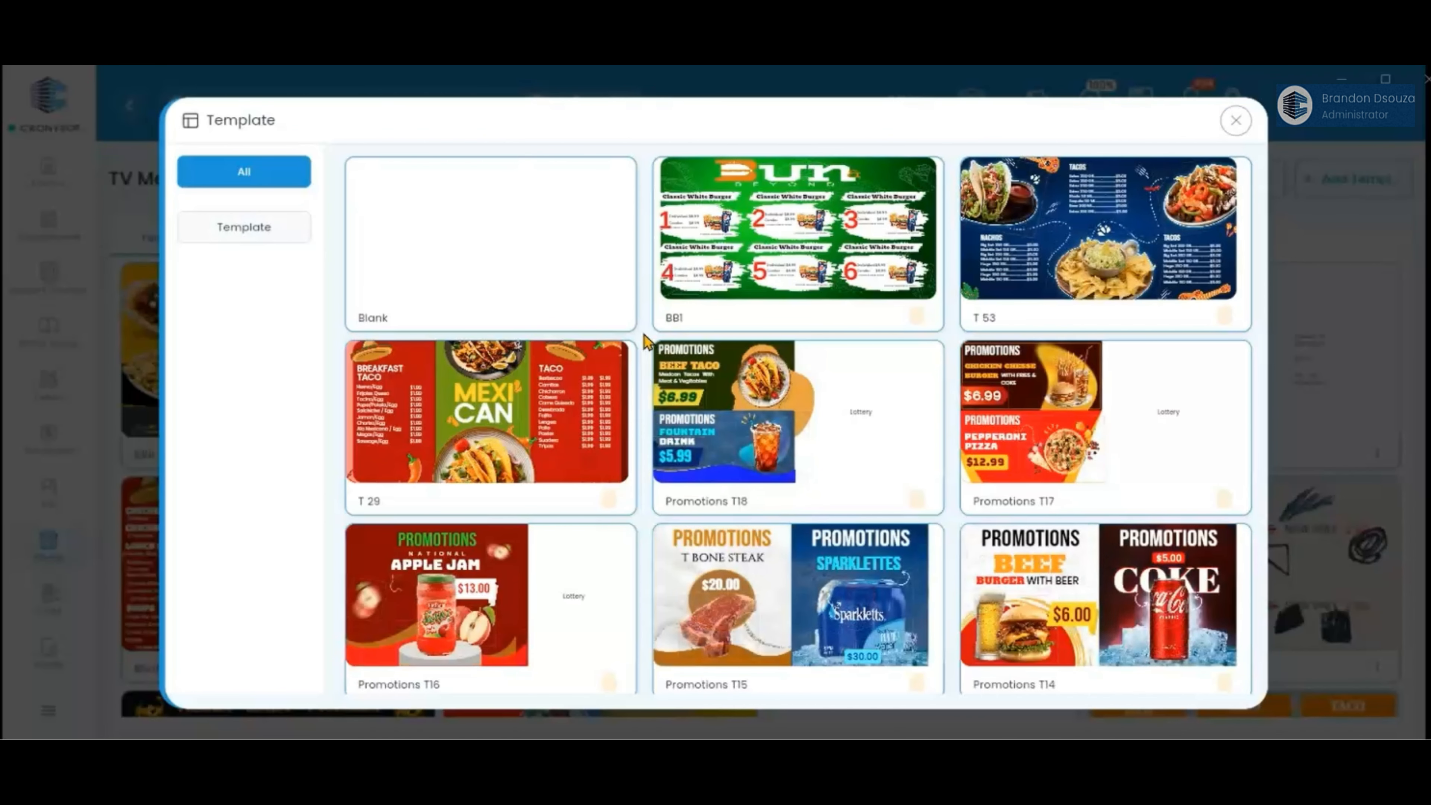
{"action": "left_click", "coordinate": [1210, 290]}
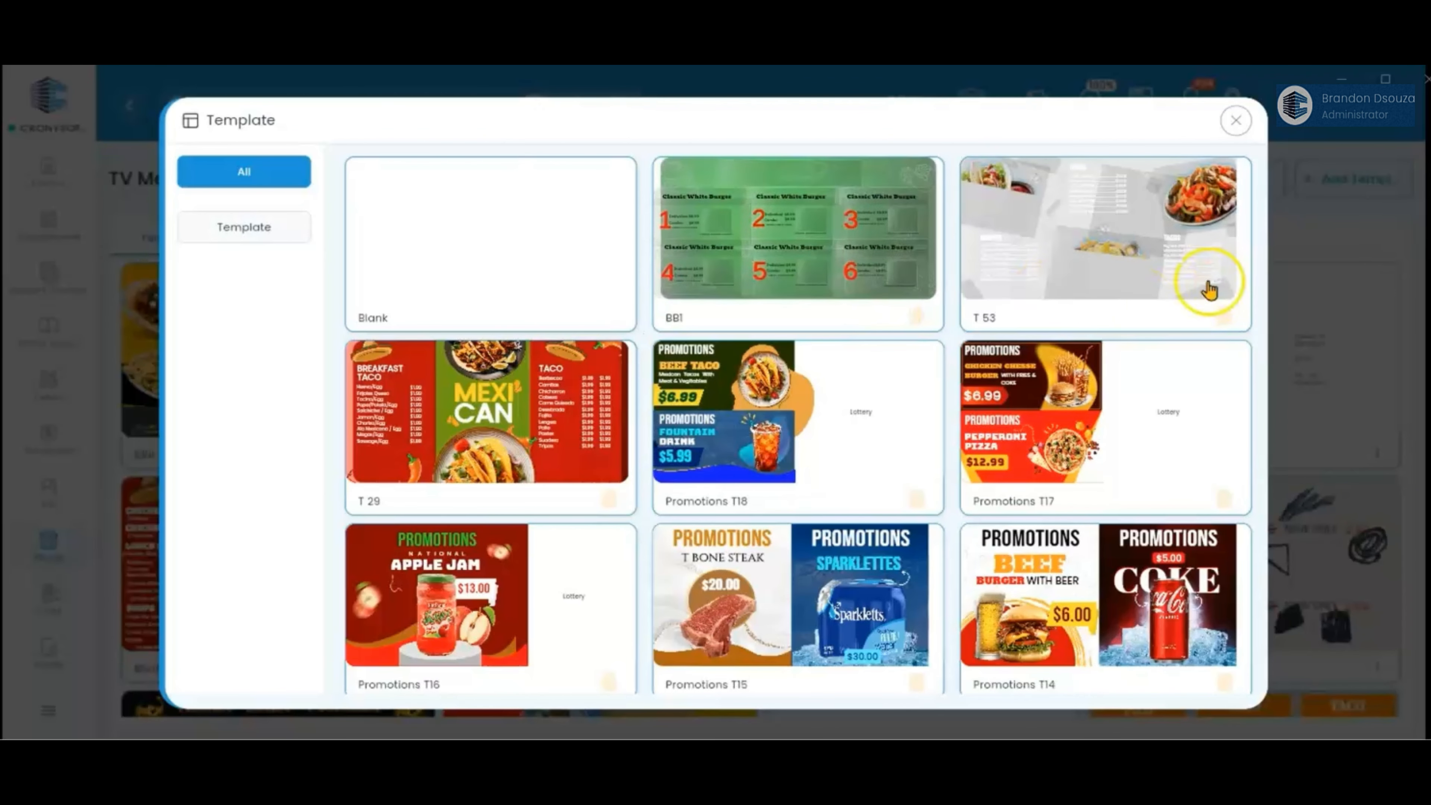
{"action": "left_click", "coordinate": [1215, 314]}
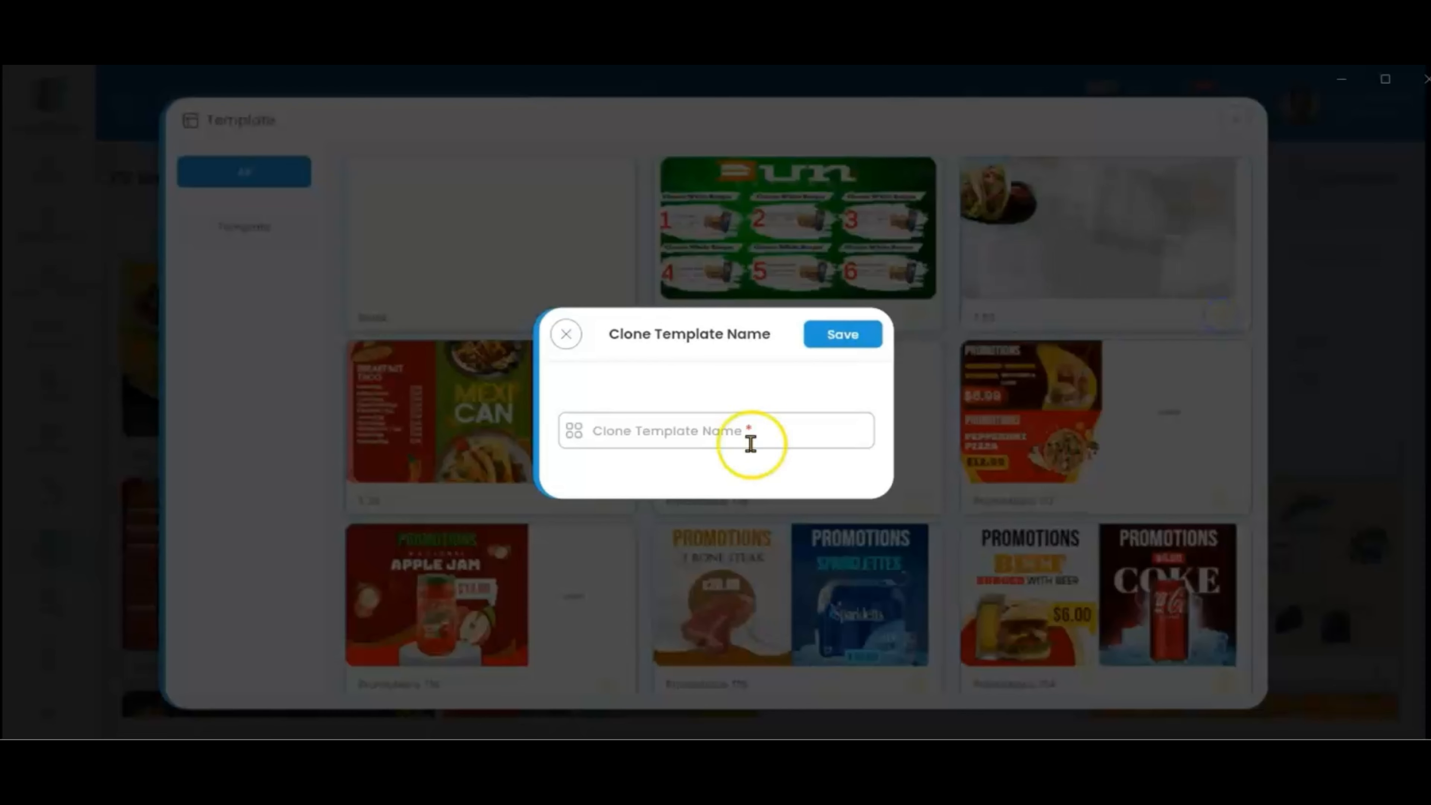
{"action": "left_click", "coordinate": [693, 433]}
{"action": "type", "text": "Replica of Breakfast"}
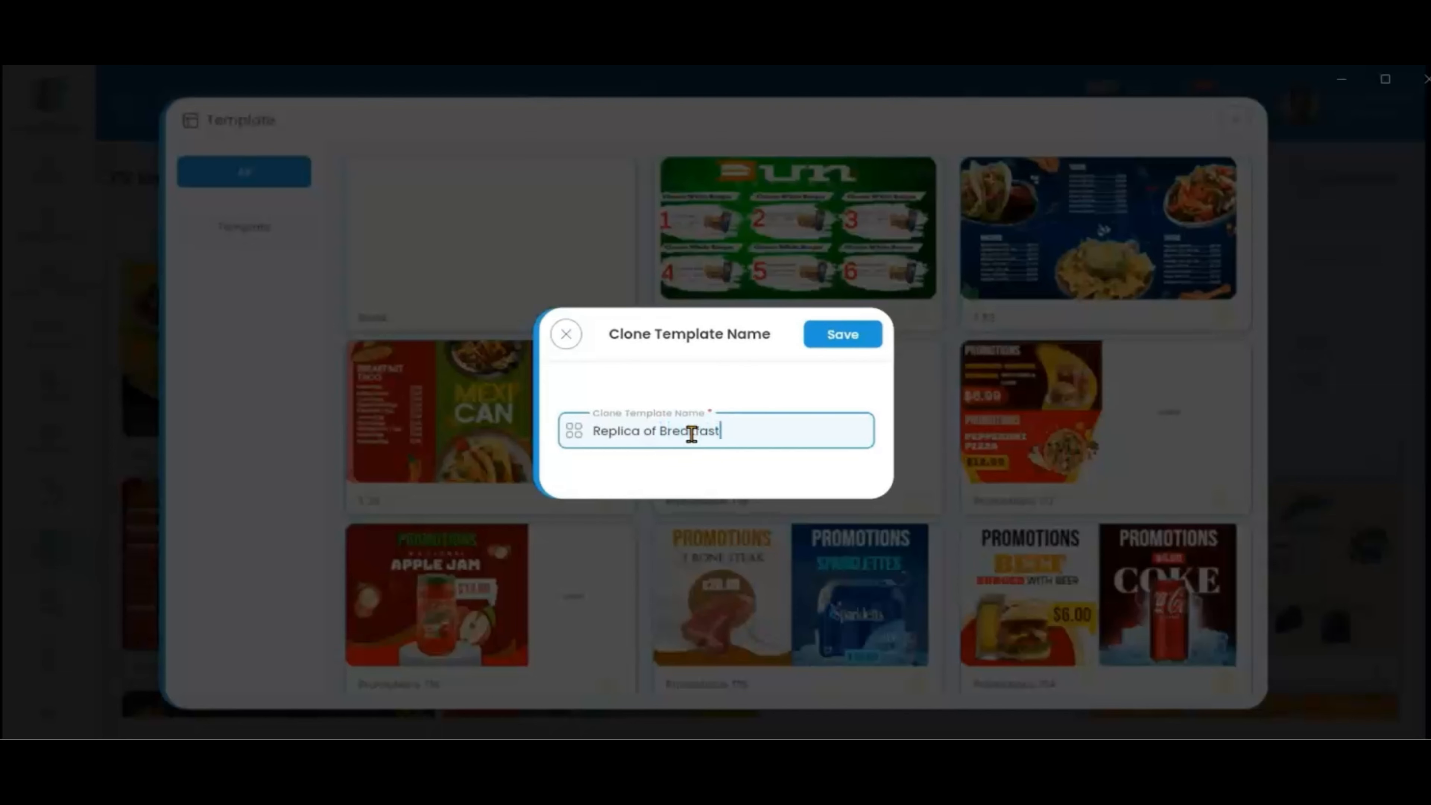
{"action": "left_click", "coordinate": [856, 341]}
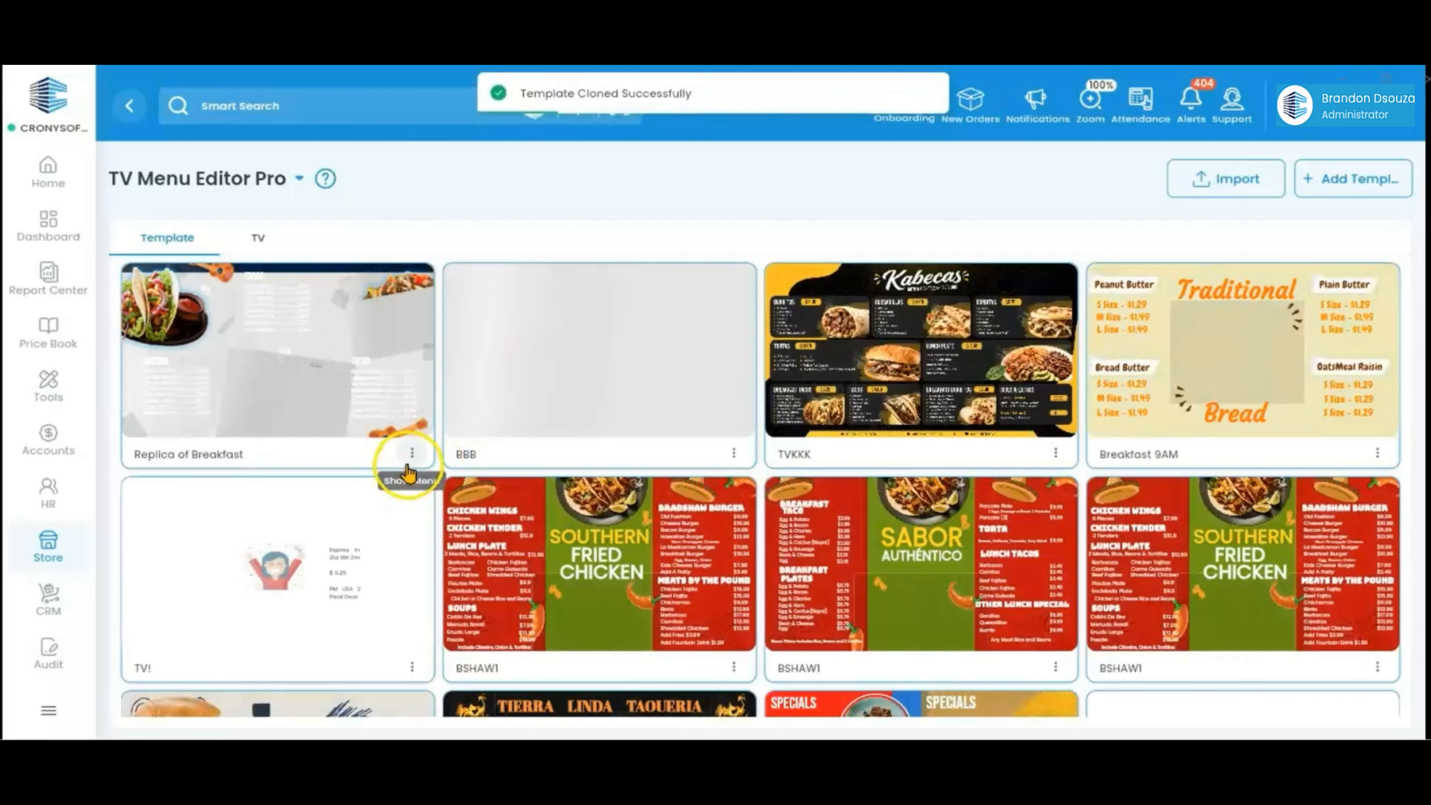
- Add another template by cloning the Blank design under the name "Blank 9"
{"action": "left_click", "coordinate": [1347, 180]}
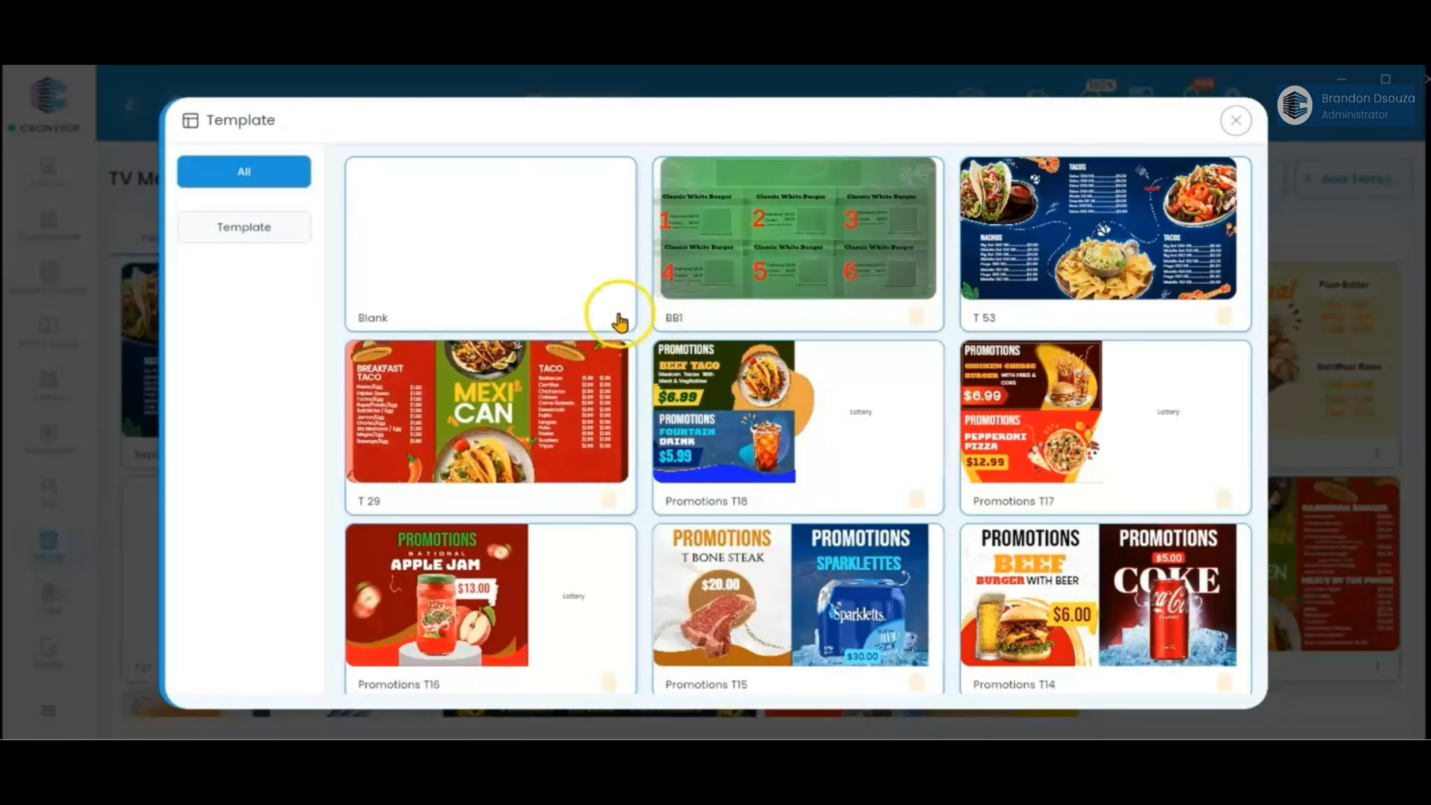
{"action": "left_click", "coordinate": [618, 317]}
{"action": "left_click", "coordinate": [684, 427]}
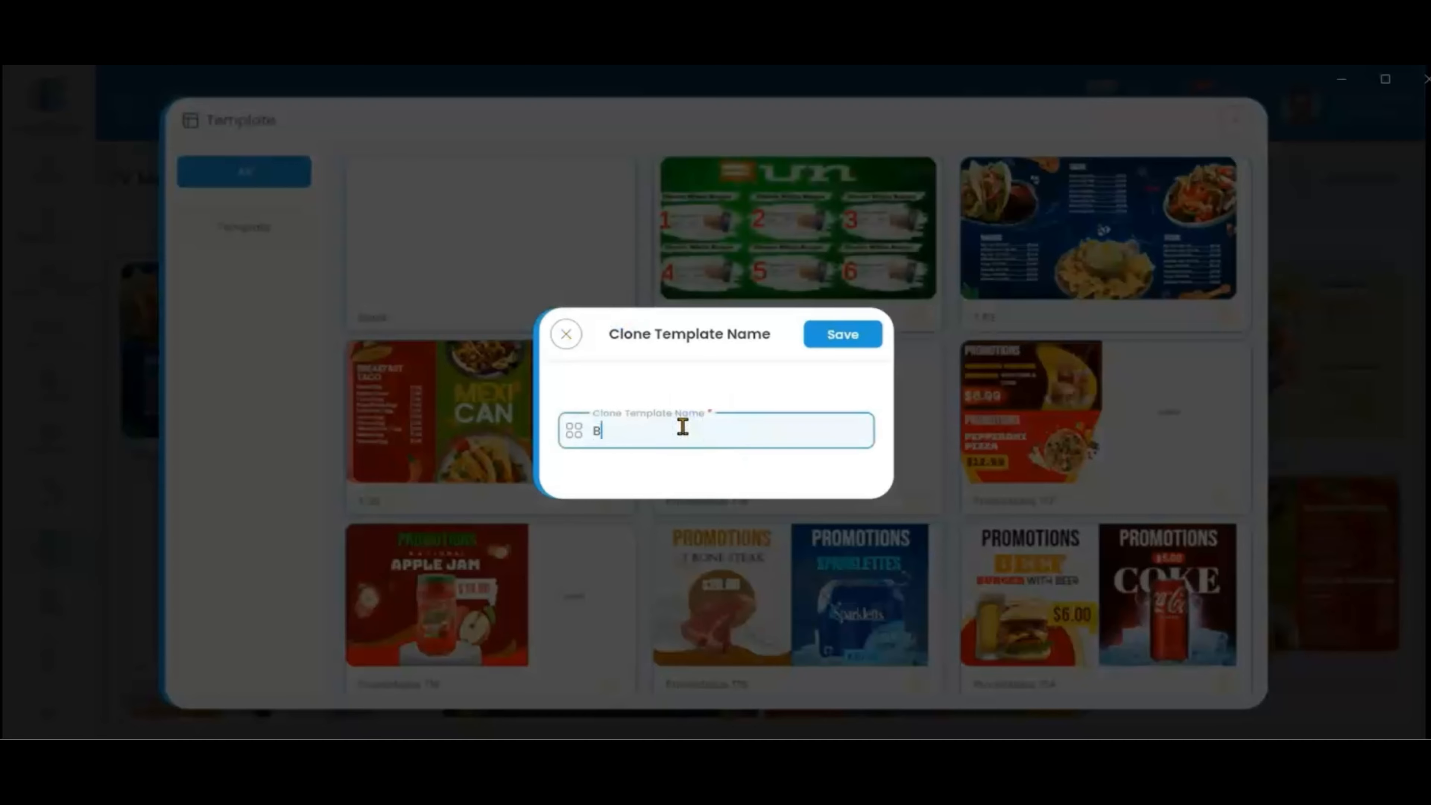
{"action": "left_click", "coordinate": [849, 344]}
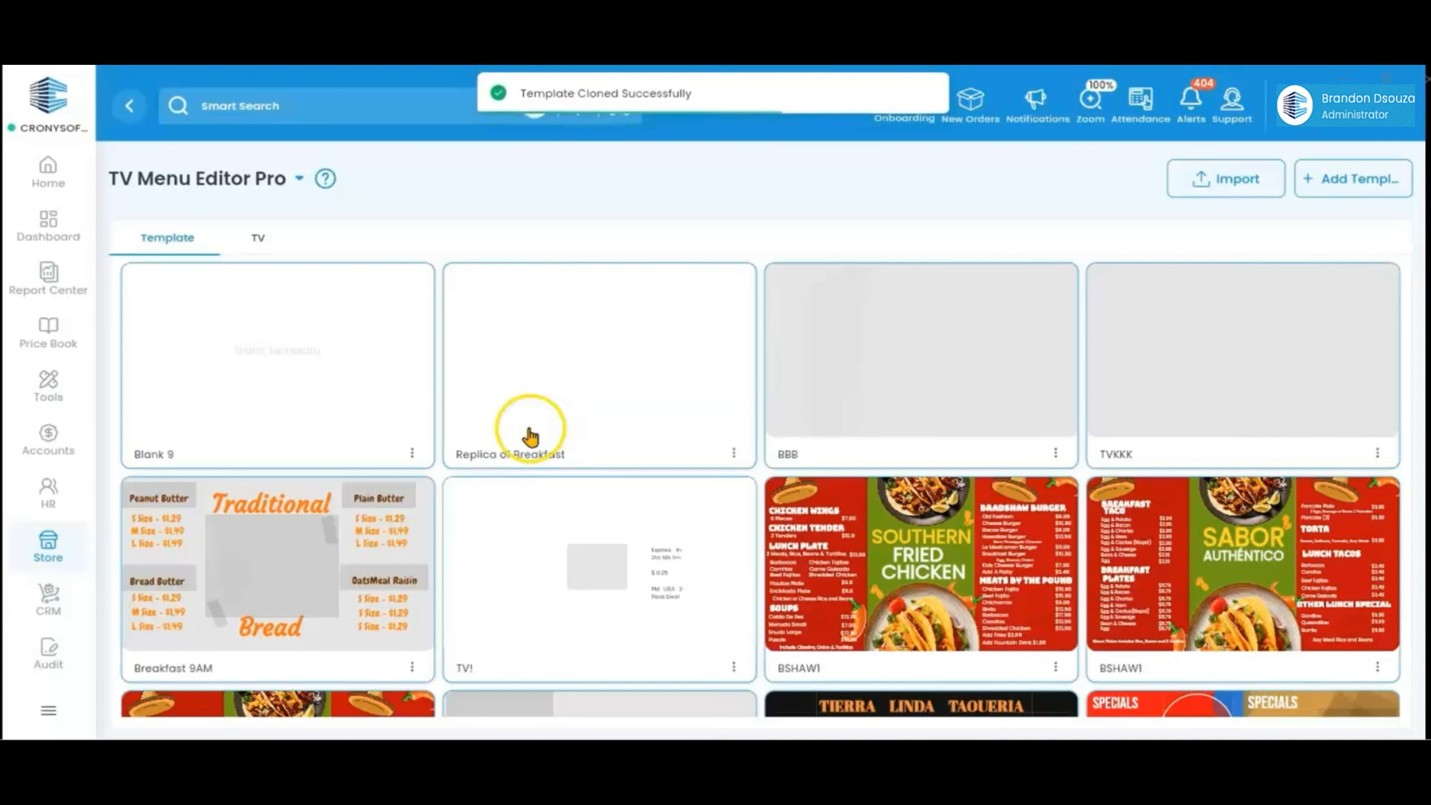
- Open the Blank 9 template for editing
{"action": "left_click", "coordinate": [412, 454]}
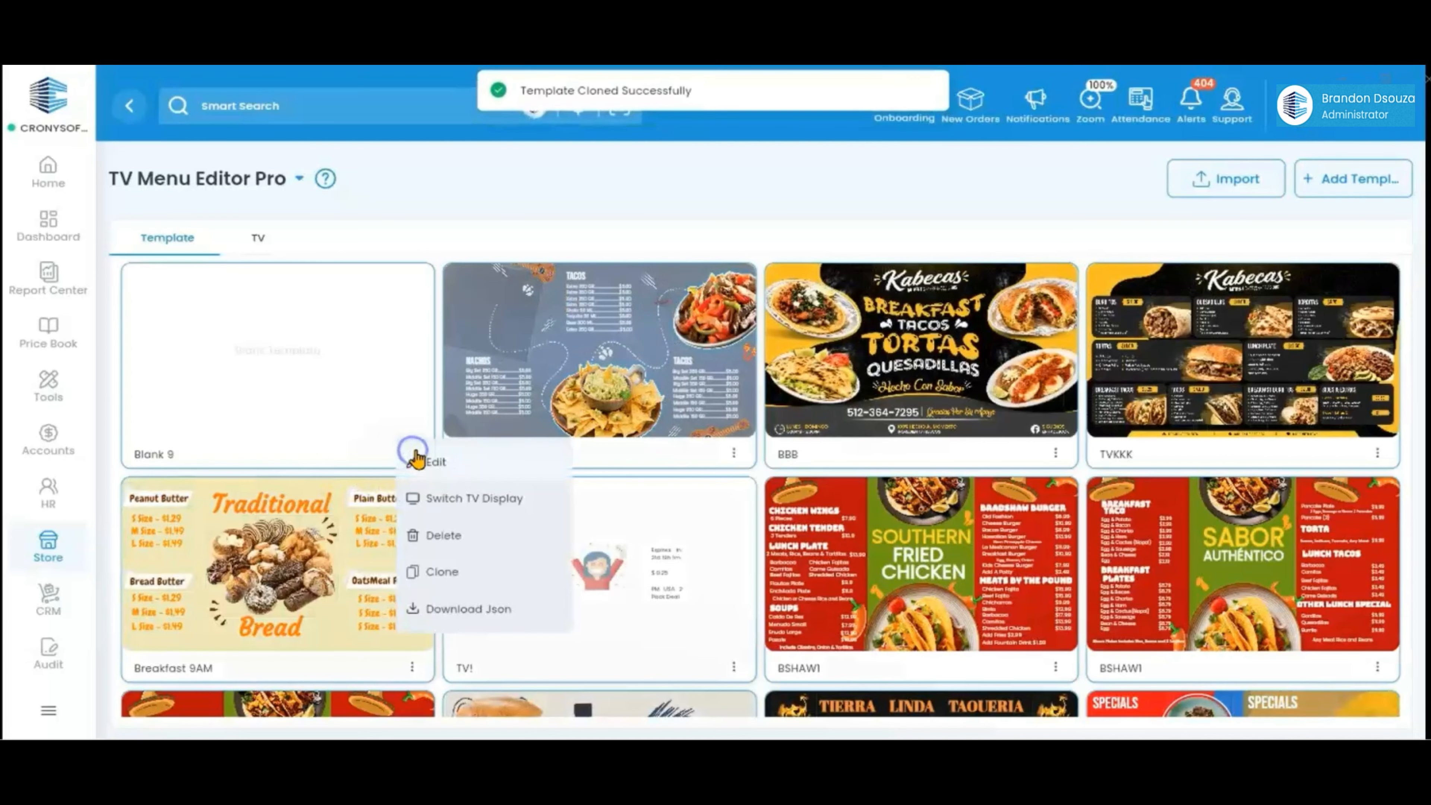
{"action": "left_click", "coordinate": [502, 461]}
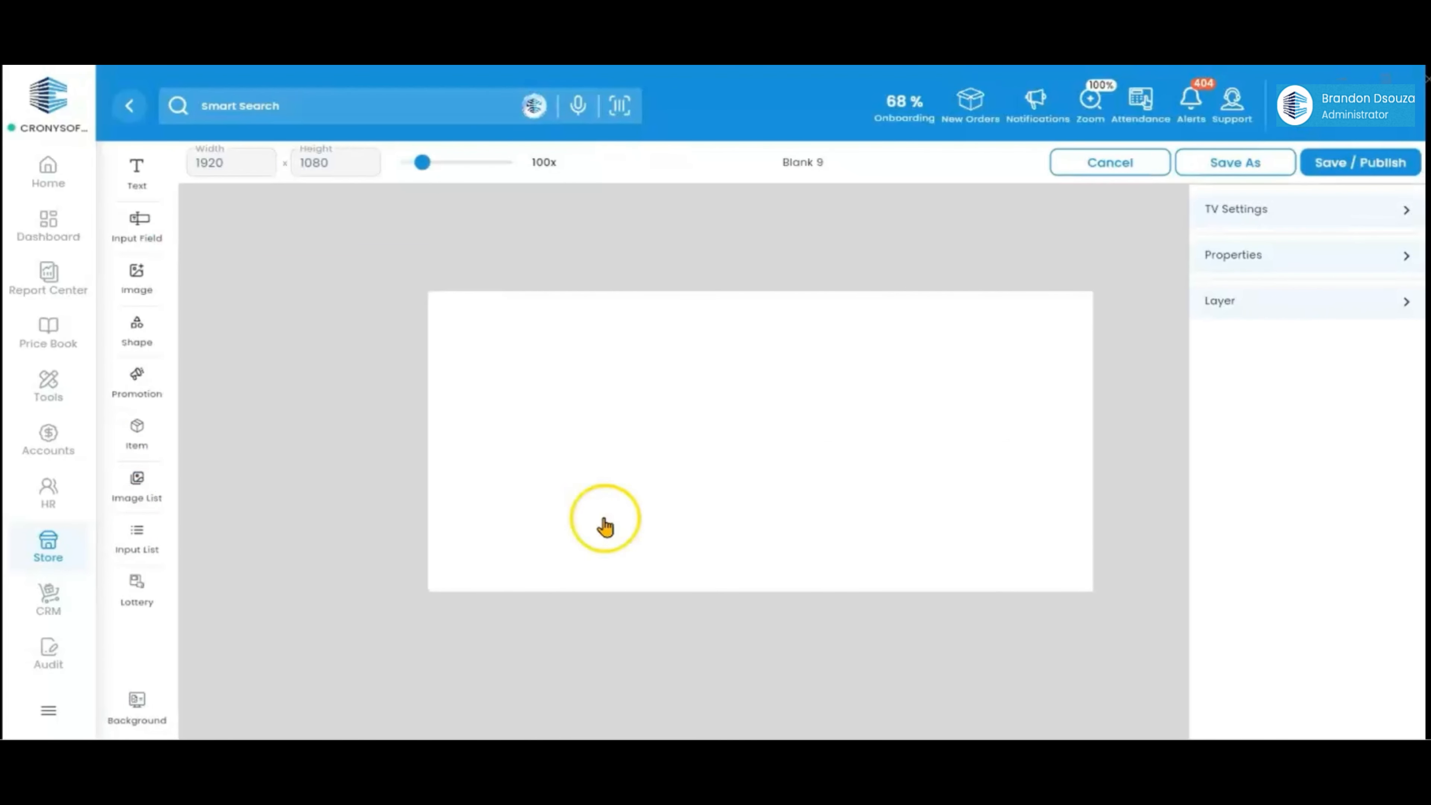
{"action": "mouse_move", "coordinate": [427, 176]}
{"action": "left_mouse_down"}
{"action": "mouse_move", "coordinate": [462, 166]}
{"action": "mouse_move", "coordinate": [435, 170]}
{"action": "left_mouse_up"}
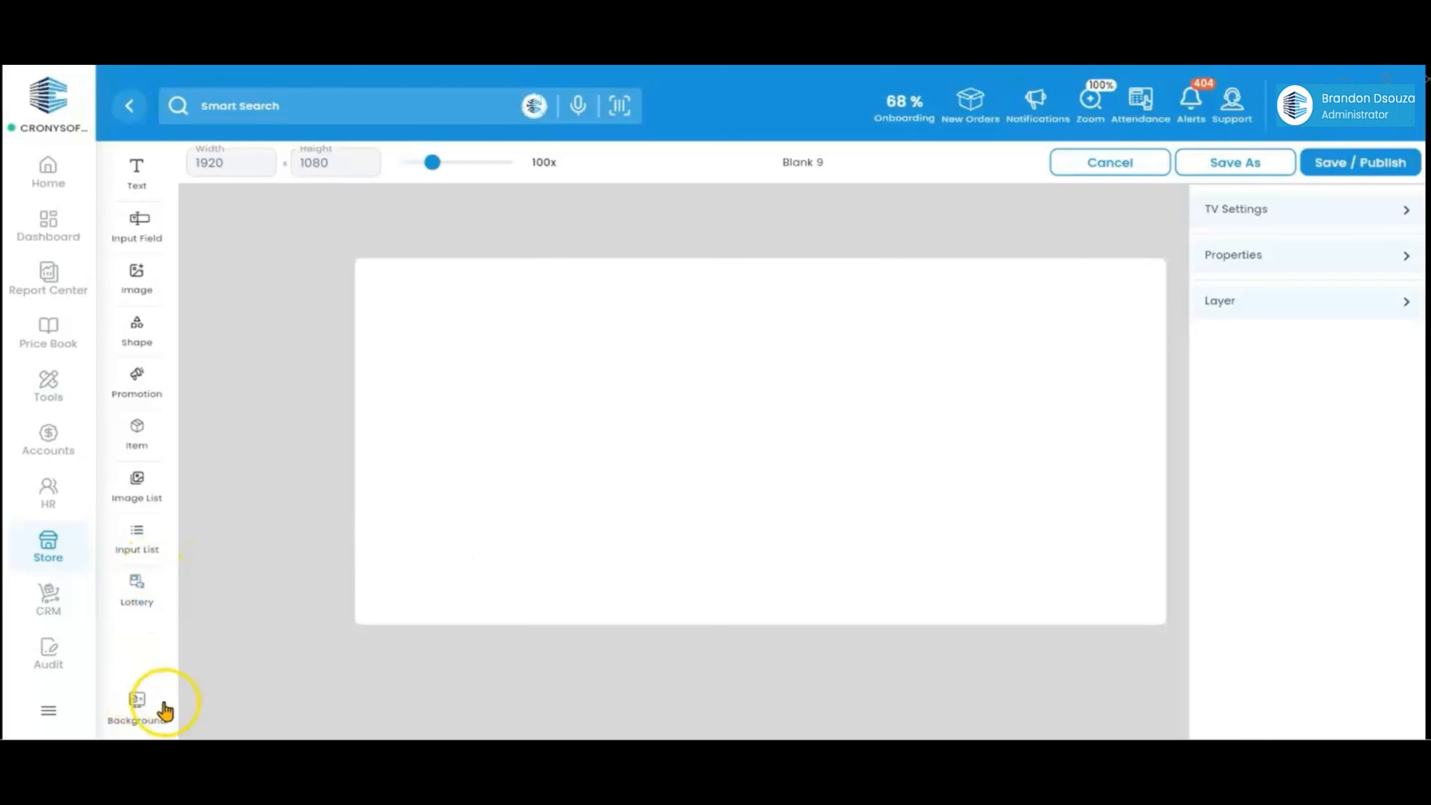
- Set the template's background to the BG.png image with the red podium from the gallery
{"action": "left_click", "coordinate": [135, 699]}
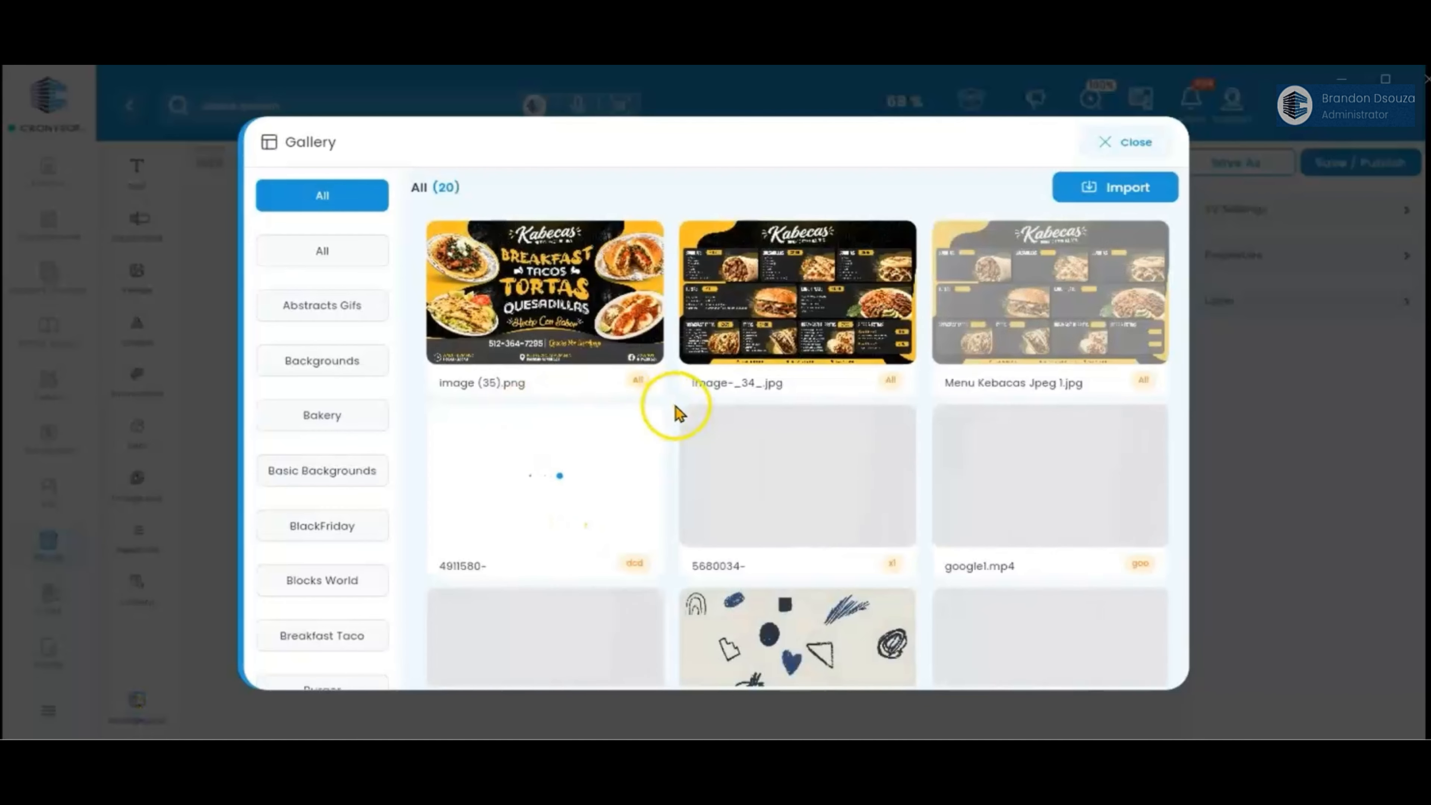
{"action": "left_click", "coordinate": [357, 256]}
{"action": "scroll", "coordinate": [974, 550], "scroll_direction": "down", "scroll_amount": 2}
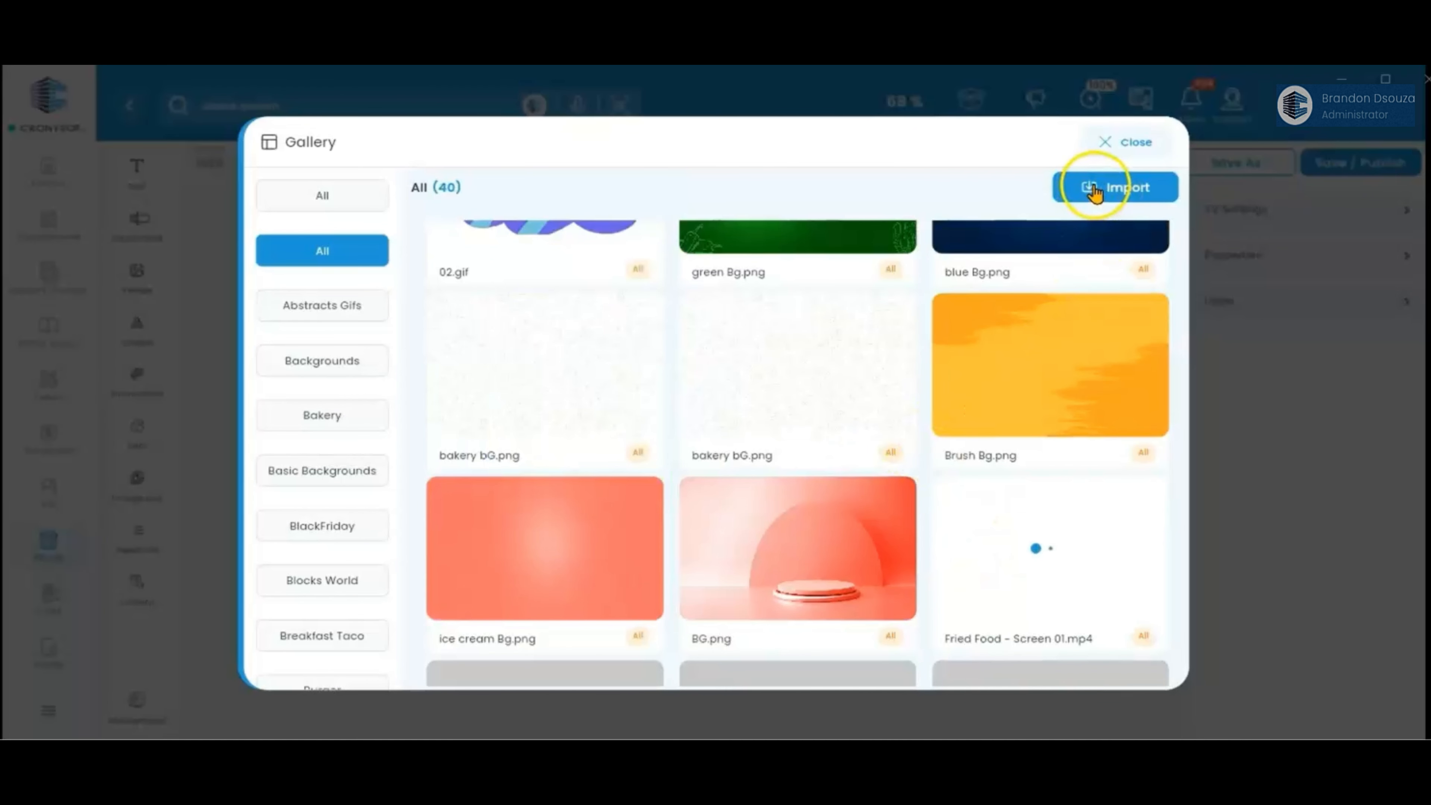
{"action": "scroll", "coordinate": [762, 327], "scroll_direction": "down", "scroll_amount": 3}
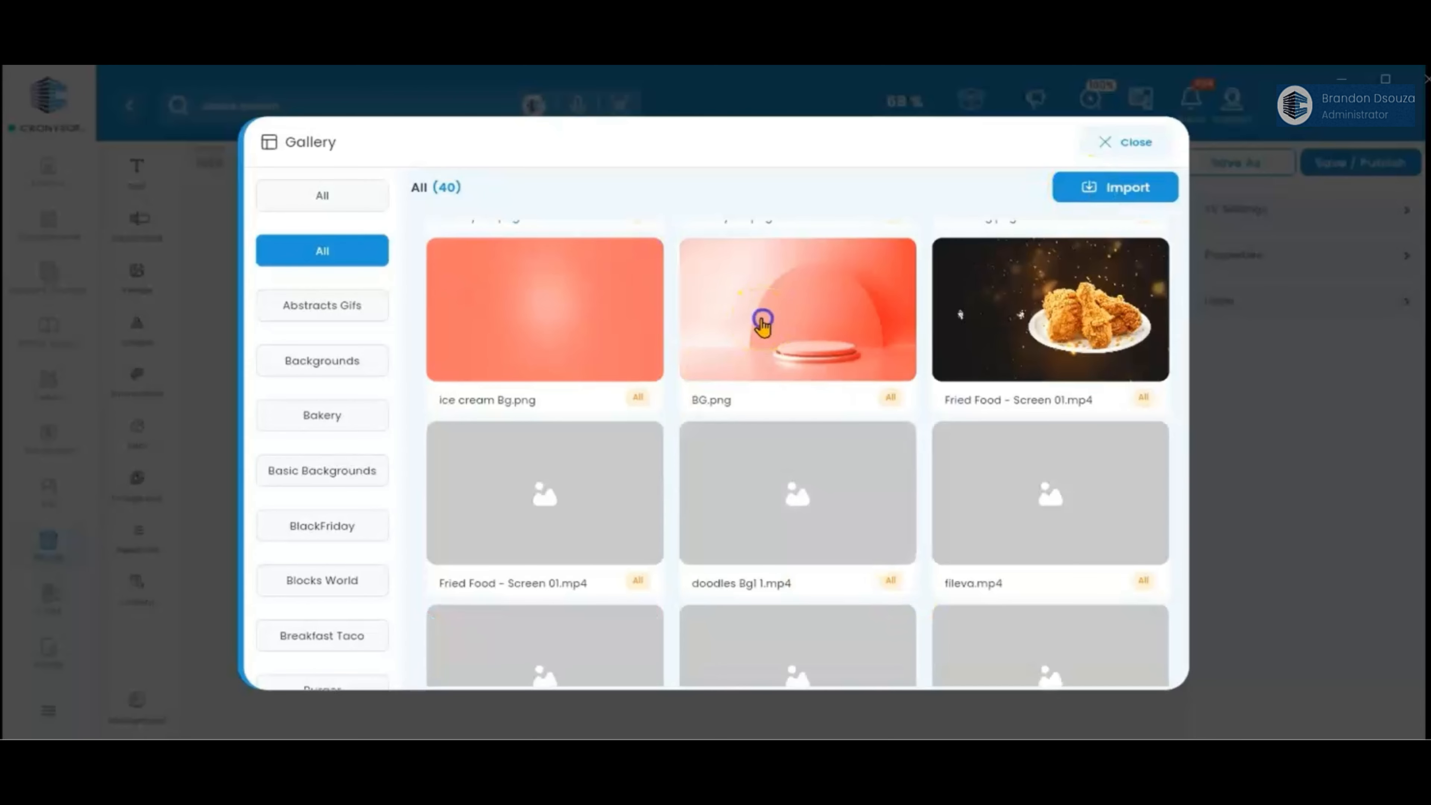
{"action": "left_click", "coordinate": [885, 395]}
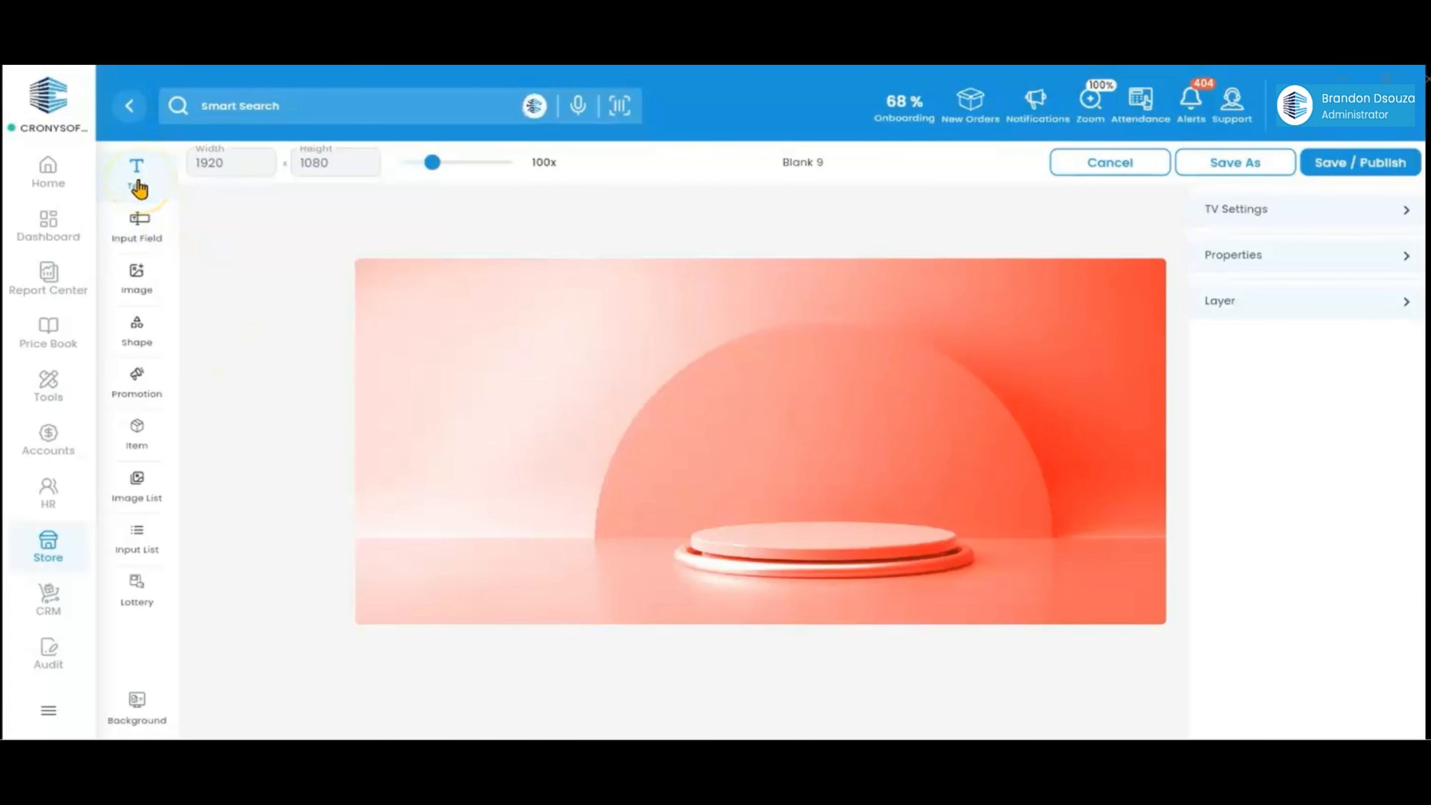
- Add a text element to the canvas reading "TV MENU FOR TEST"
{"action": "left_click_drag", "start_coordinate": [139, 189], "coordinate": [467, 354]}
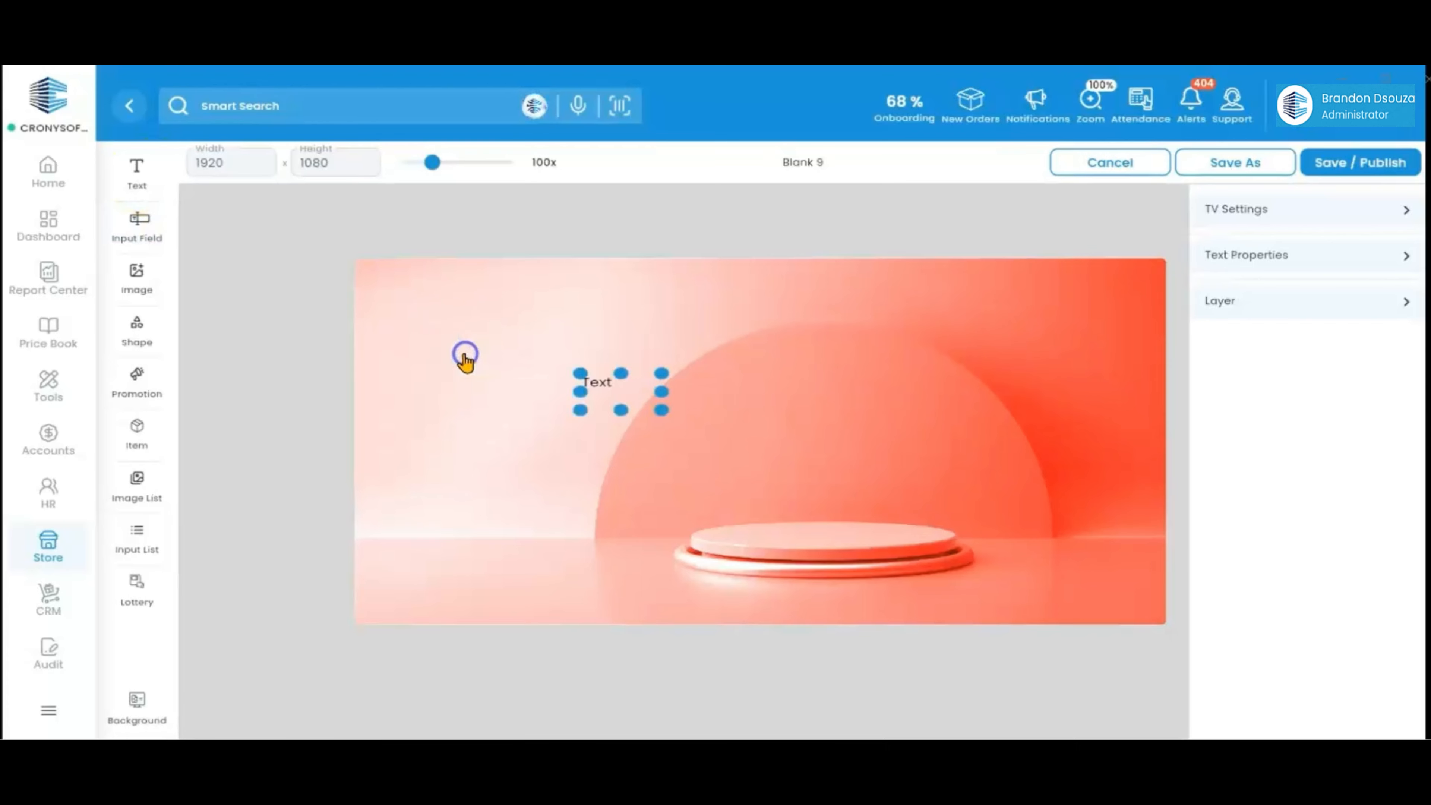
{"action": "left_click", "coordinate": [1246, 259]}
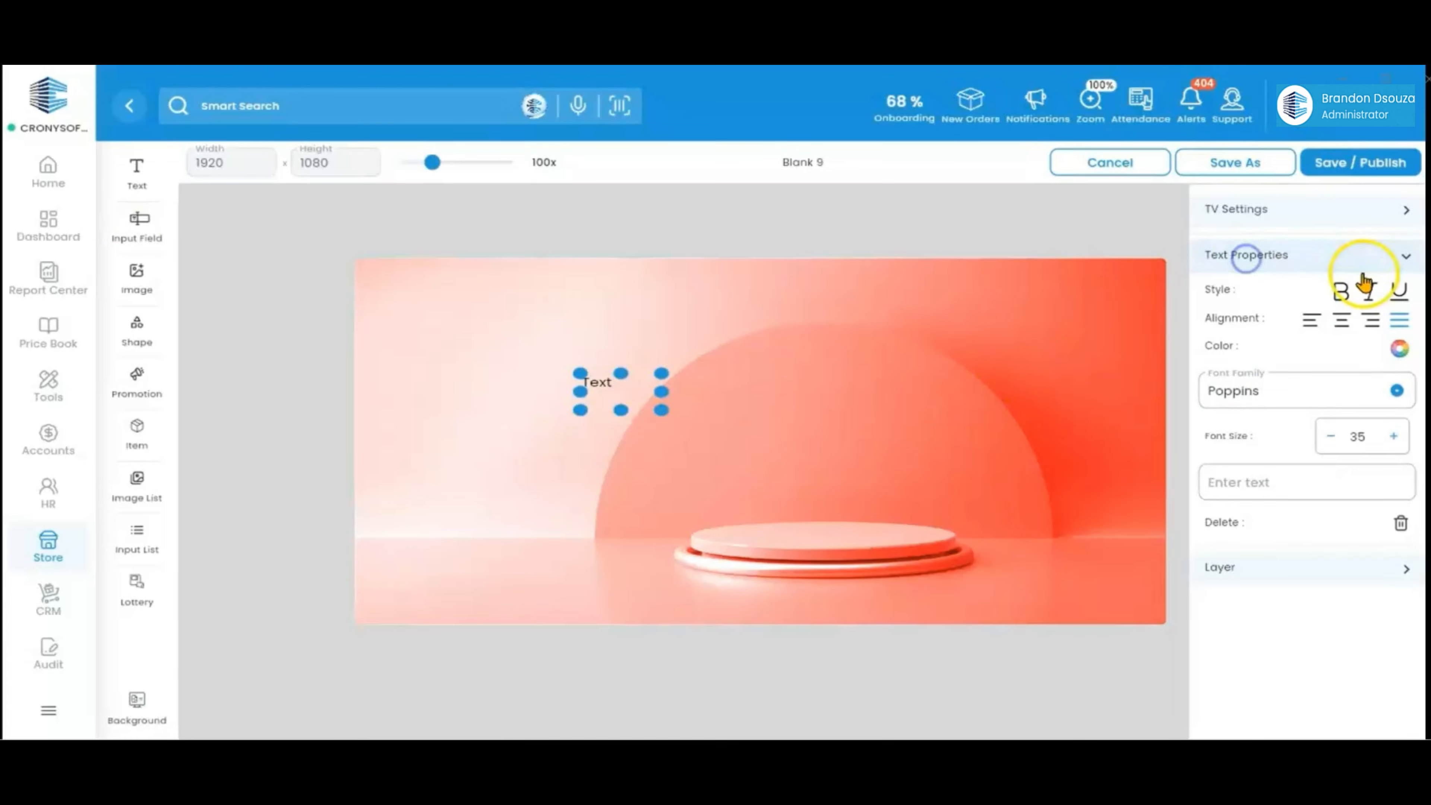
{"action": "left_click", "coordinate": [1257, 480]}
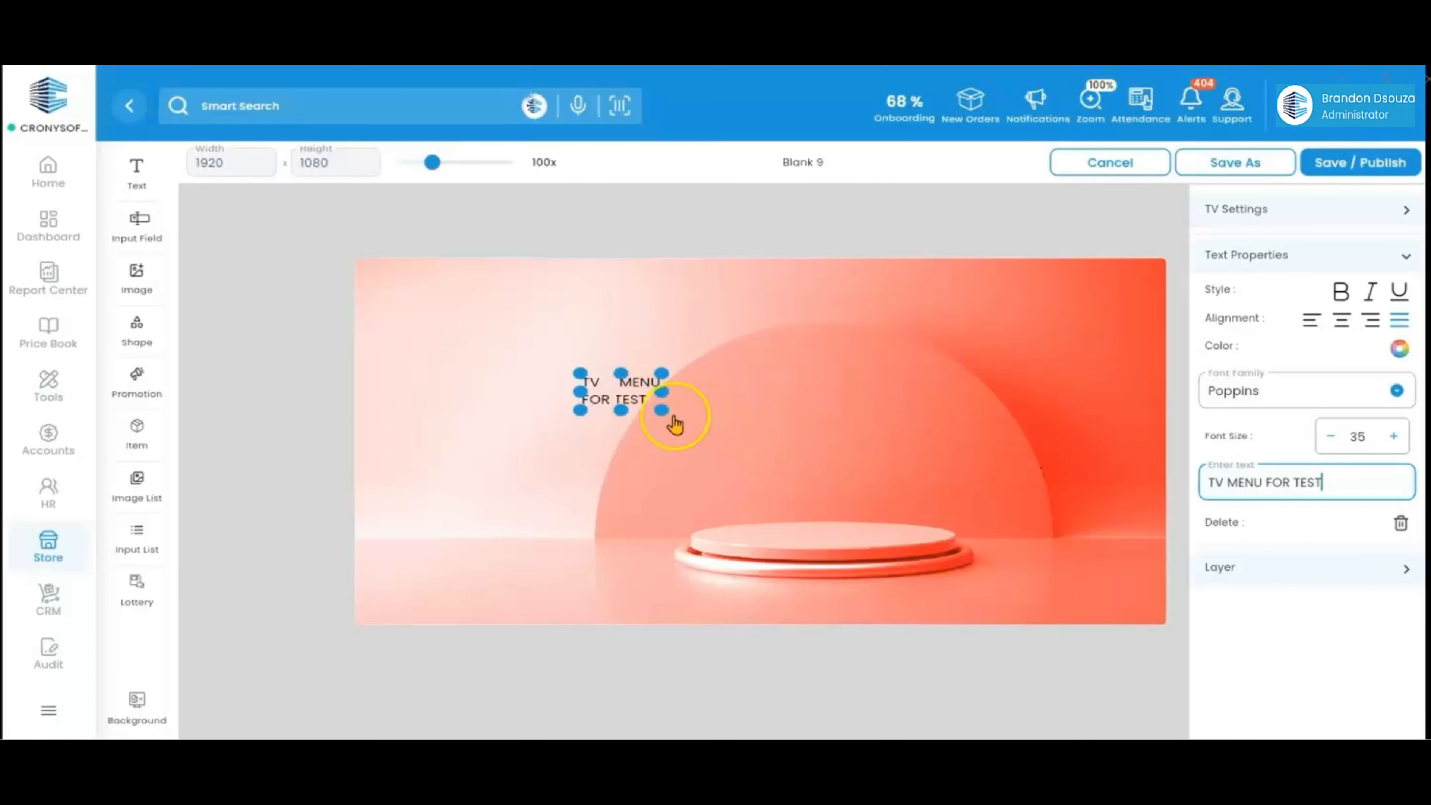
- Enlarge the heading to a font size of about 89 and set its font to Alfa Slab One
{"action": "left_click_drag", "start_coordinate": [665, 418], "coordinate": [1147, 410]}
{"action": "left_click", "coordinate": [1396, 391]}
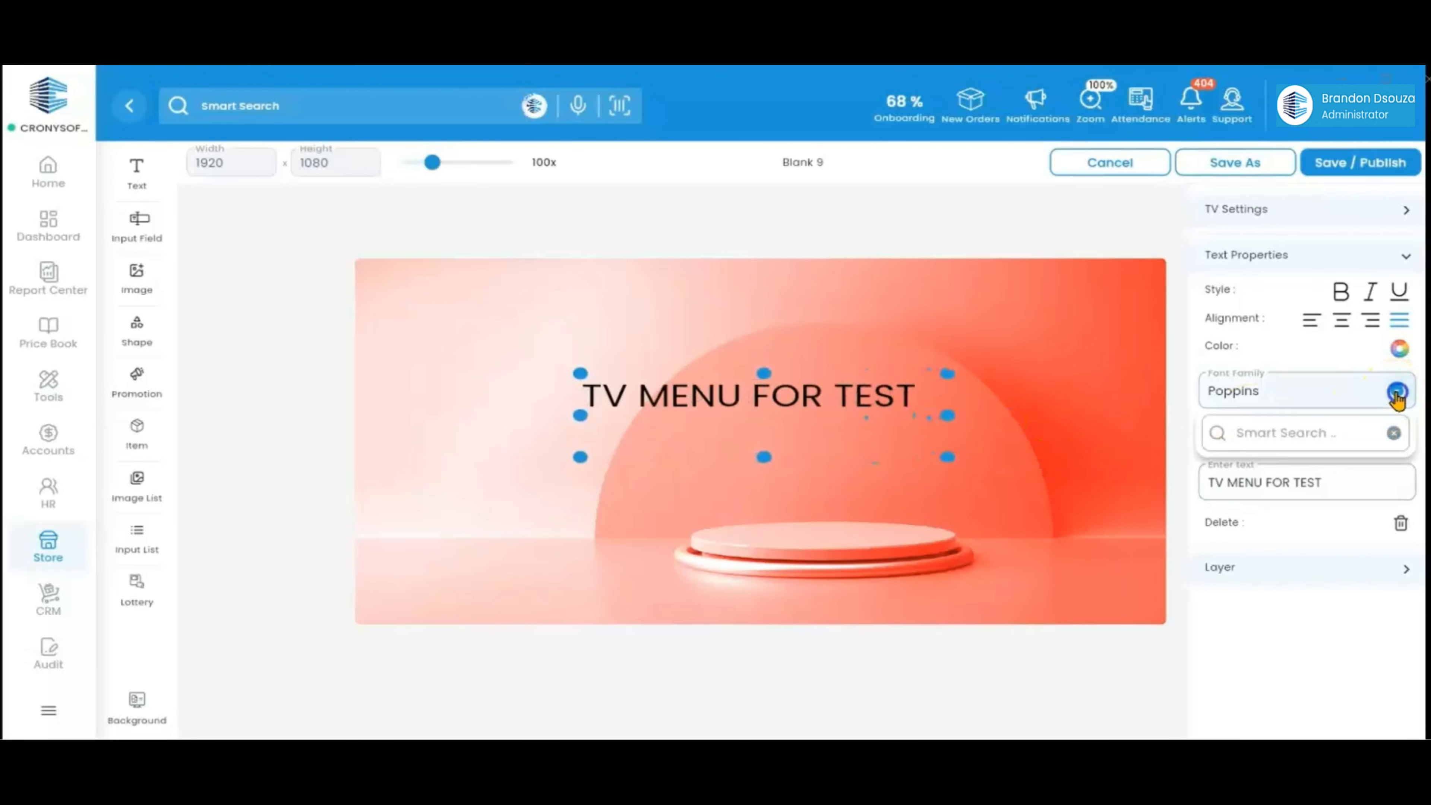
{"action": "left_click", "coordinate": [1268, 621]}
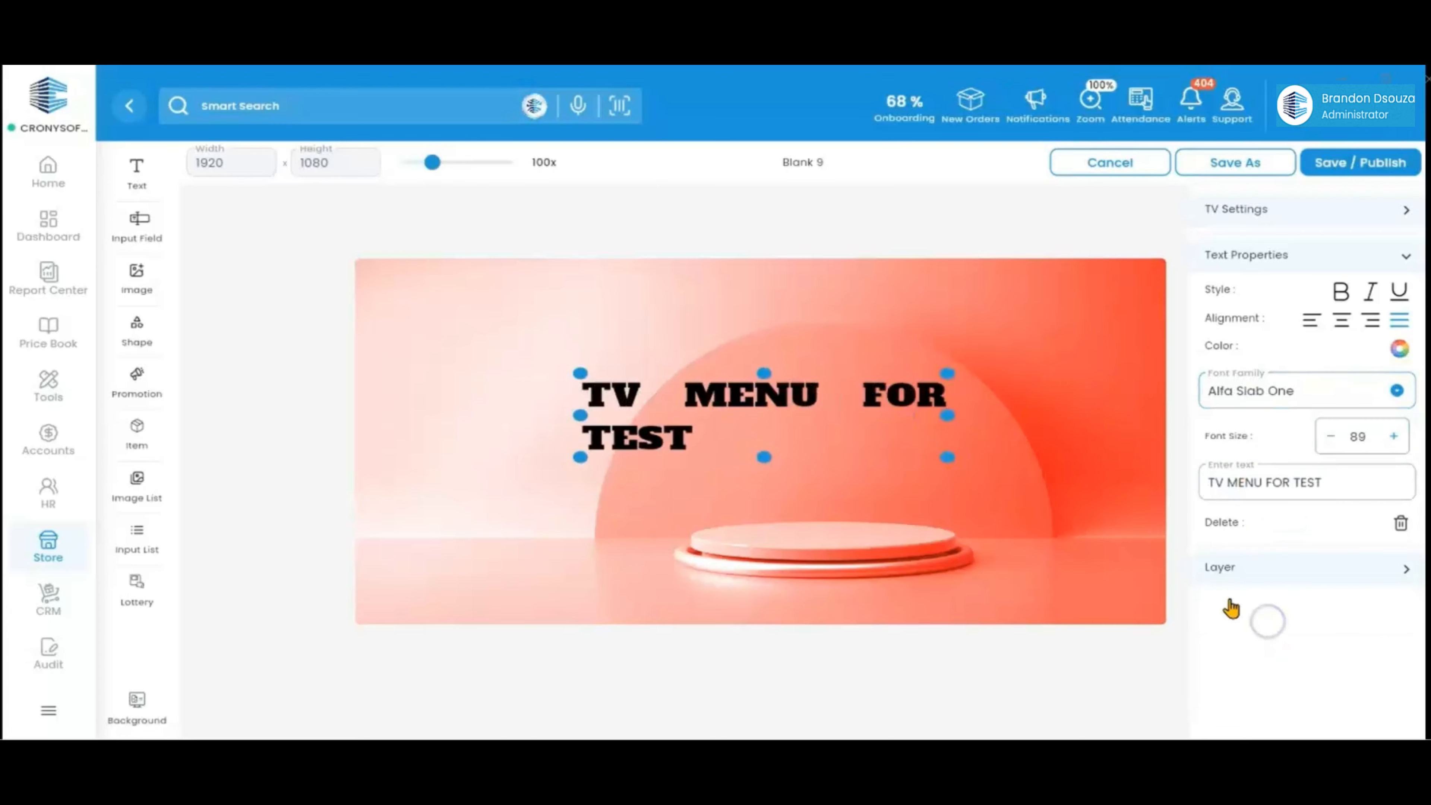
- Recolor the heading light grey and move it to the upper-left corner of the canvas
{"action": "left_click", "coordinate": [1399, 350]}
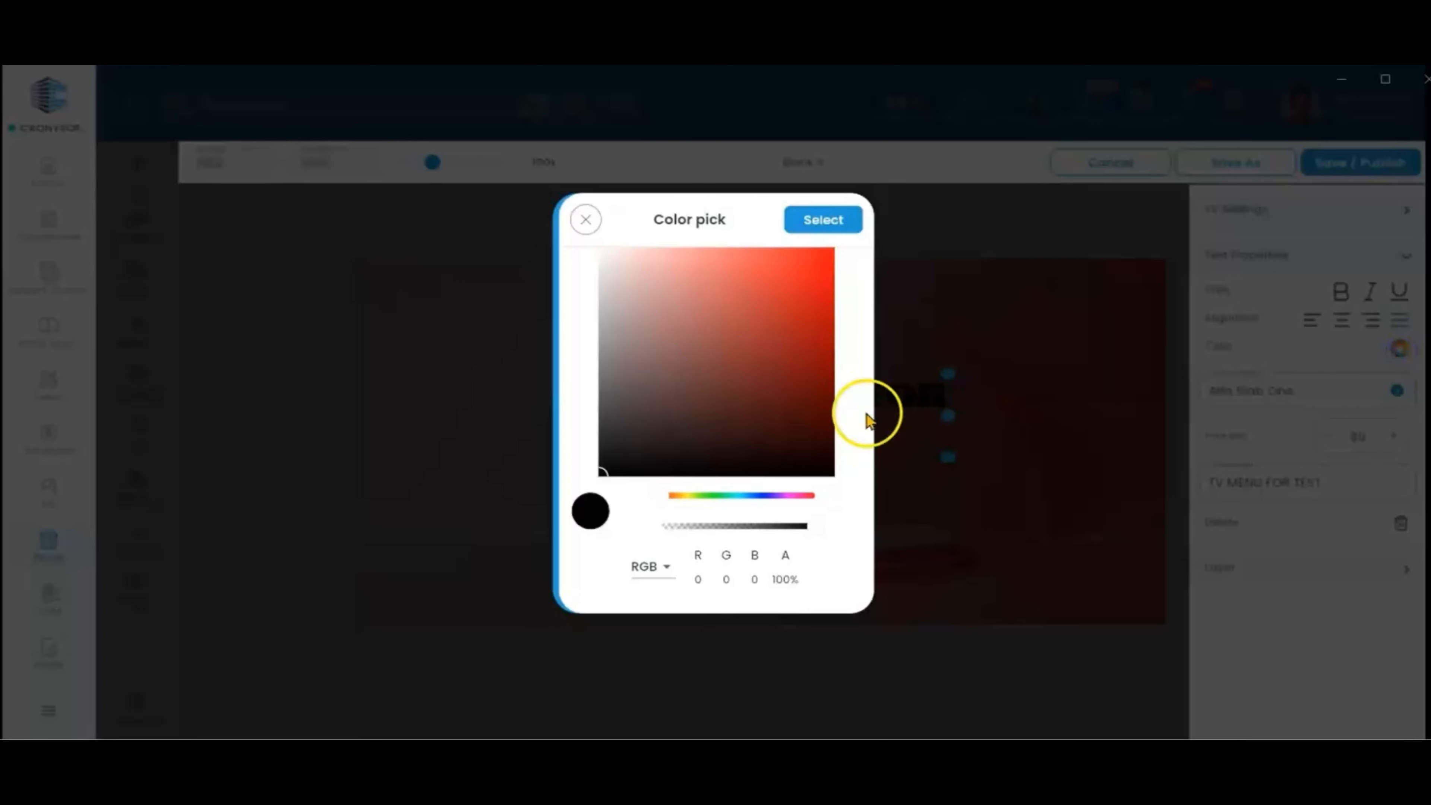
{"action": "left_click", "coordinate": [779, 329]}
{"action": "left_click", "coordinate": [626, 301]}
{"action": "left_click", "coordinate": [811, 227]}
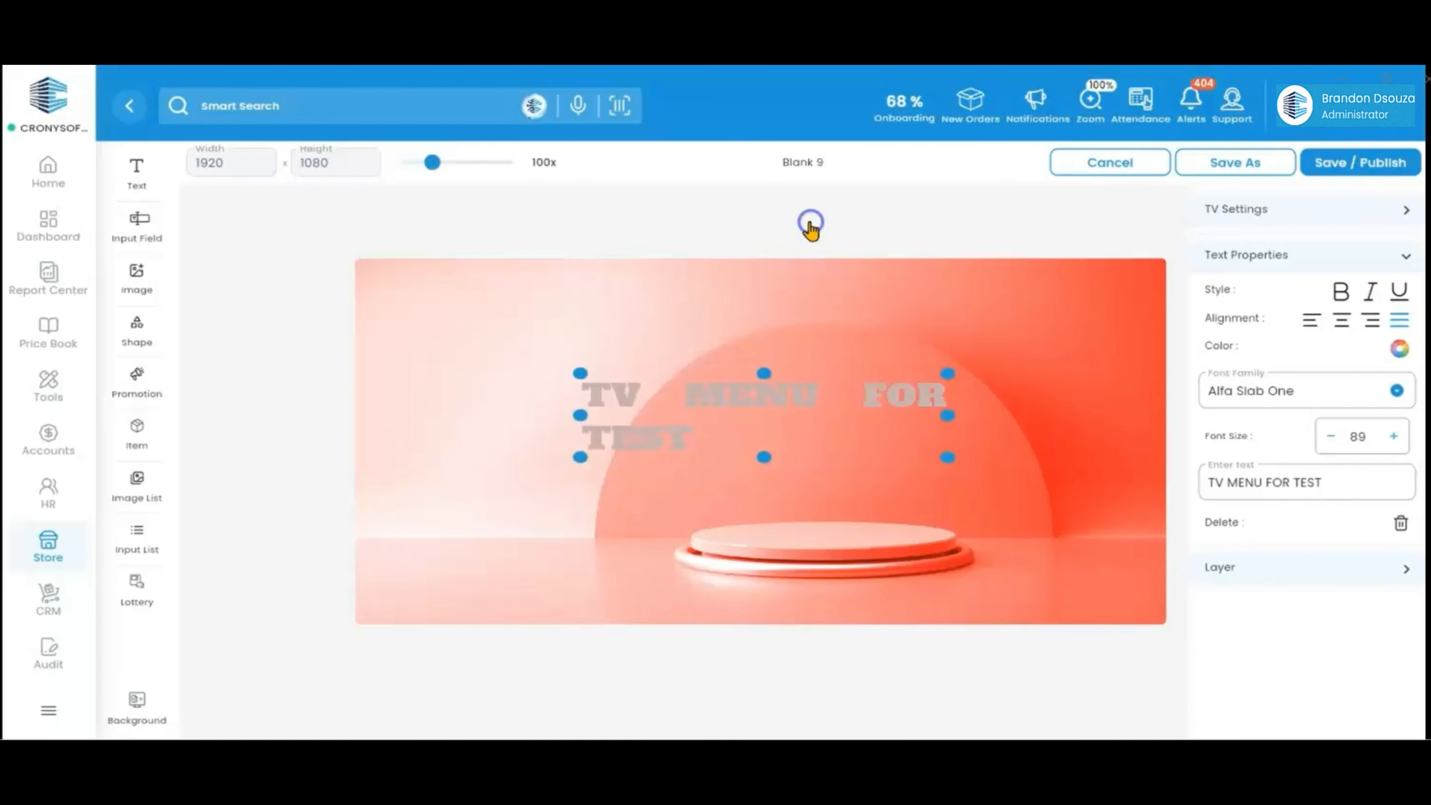
{"action": "left_click_drag", "start_coordinate": [786, 409], "coordinate": [578, 308]}
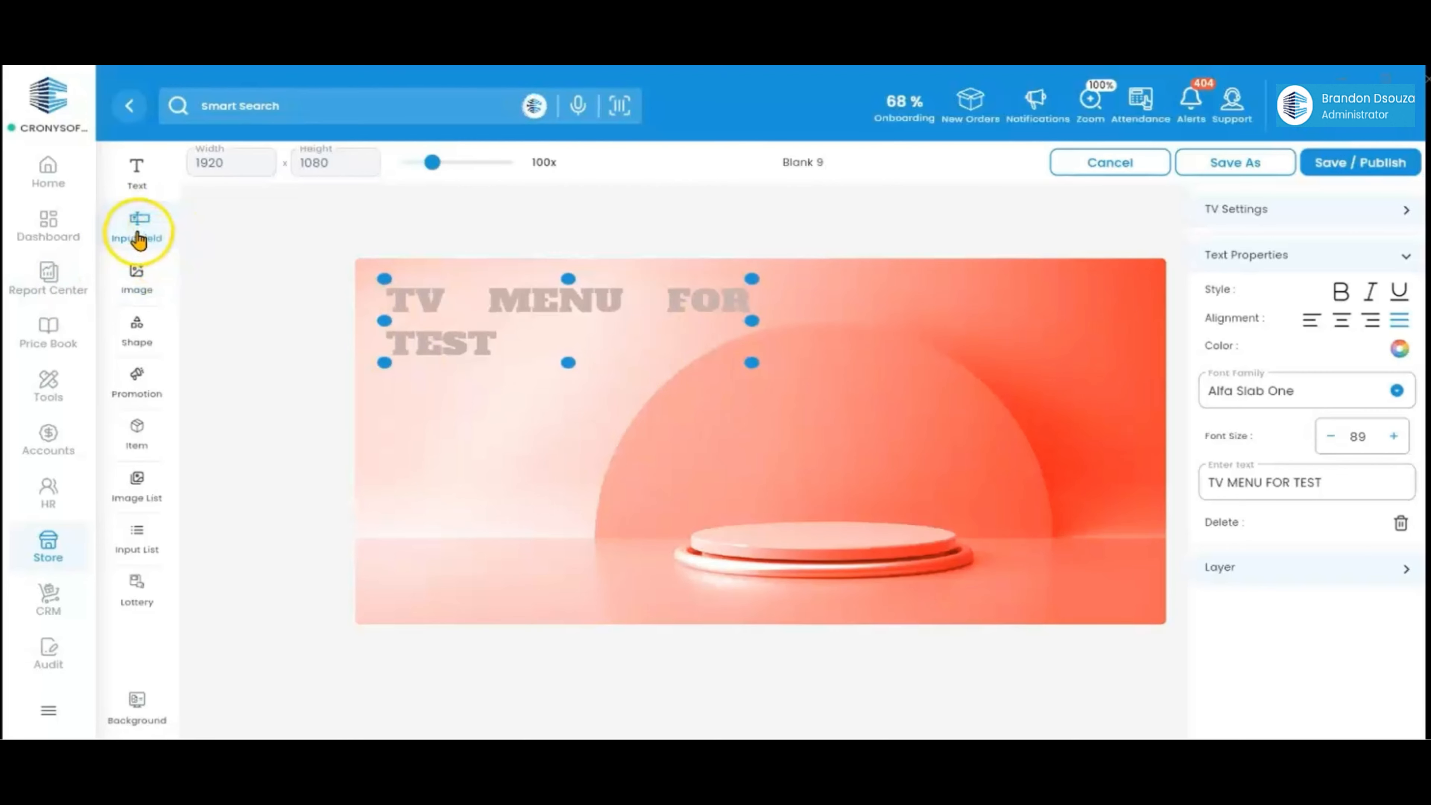
- Add a {ProductName} input field, widen it to fit on one line, and place it below the heading
{"action": "left_click_drag", "start_coordinate": [138, 239], "coordinate": [469, 463]}
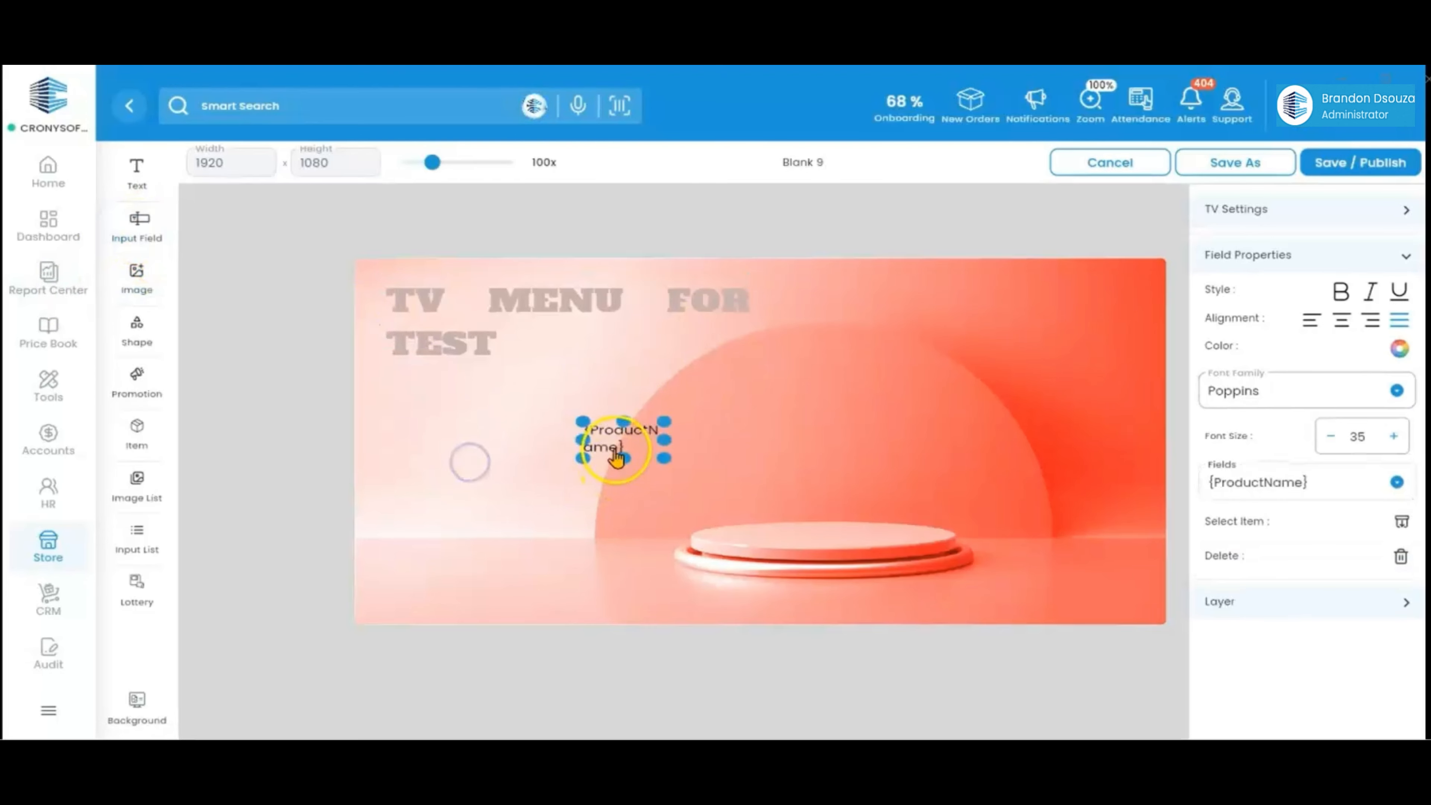
{"action": "left_click_drag", "start_coordinate": [665, 449], "coordinate": [827, 445]}
{"action": "left_click_drag", "start_coordinate": [667, 438], "coordinate": [463, 417]}
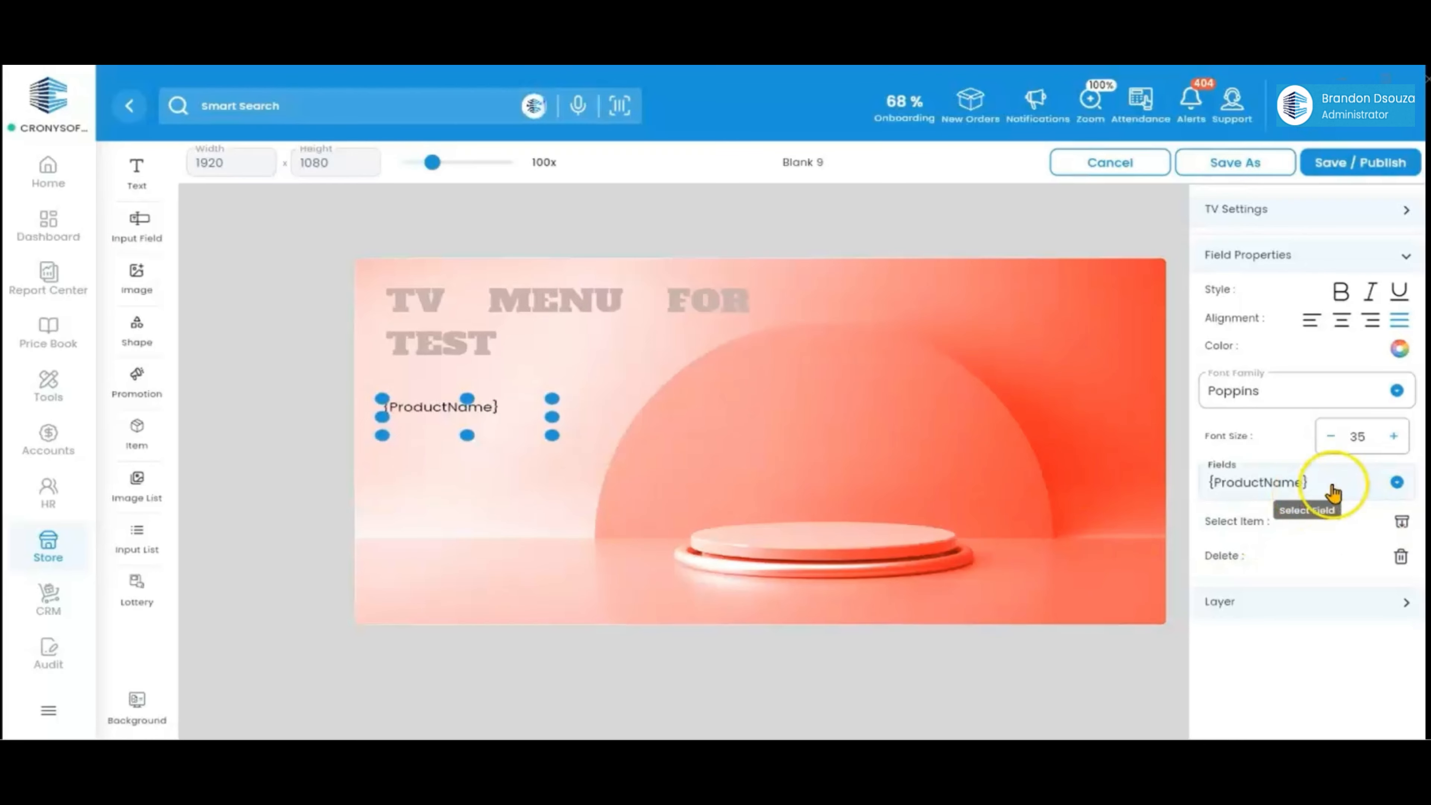
- Link the product name field to the item with barcode 102030 and enlarge it to a font size of about 69
{"action": "left_click", "coordinate": [1399, 522]}
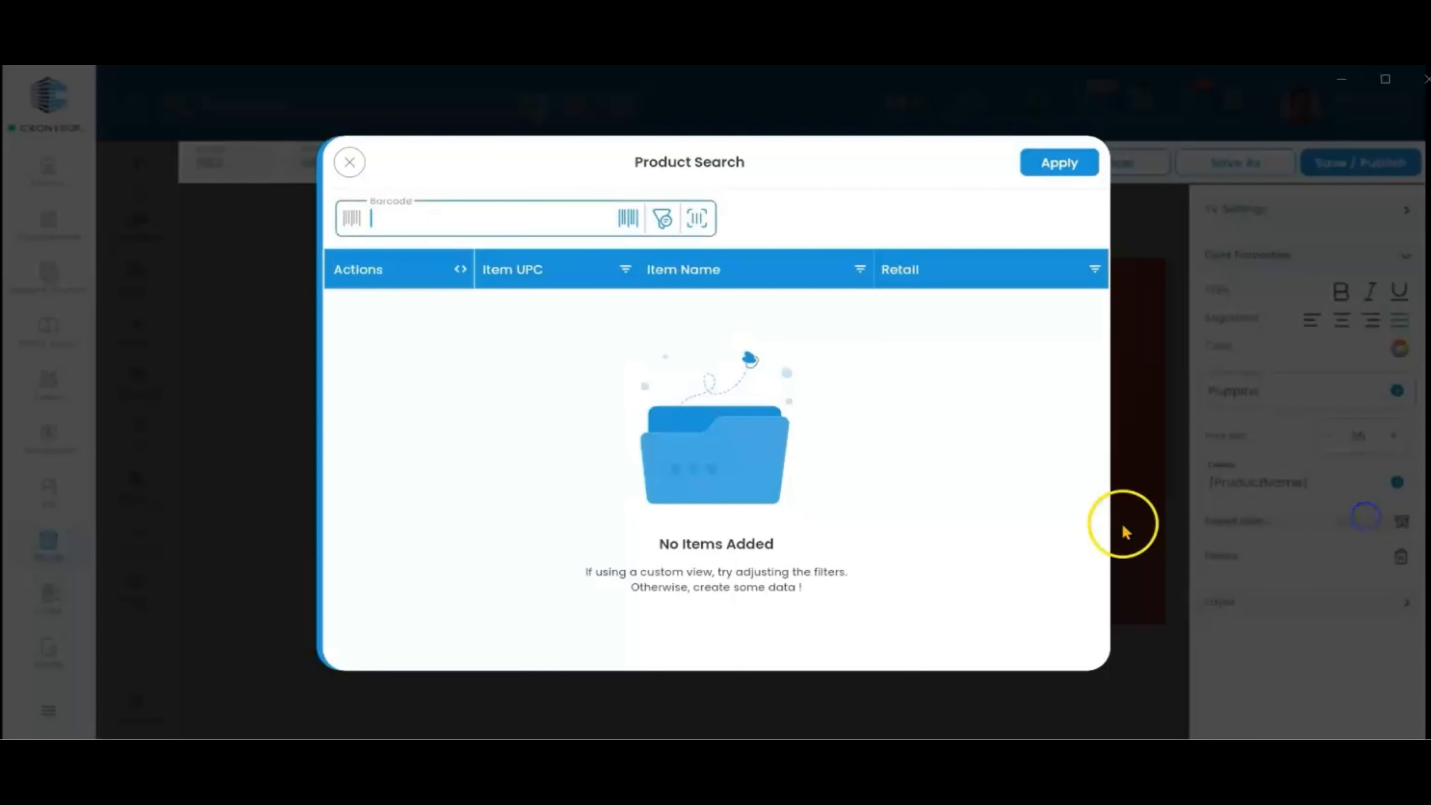
{"action": "left_click", "coordinate": [504, 220]}
{"action": "type", "text": "1"}
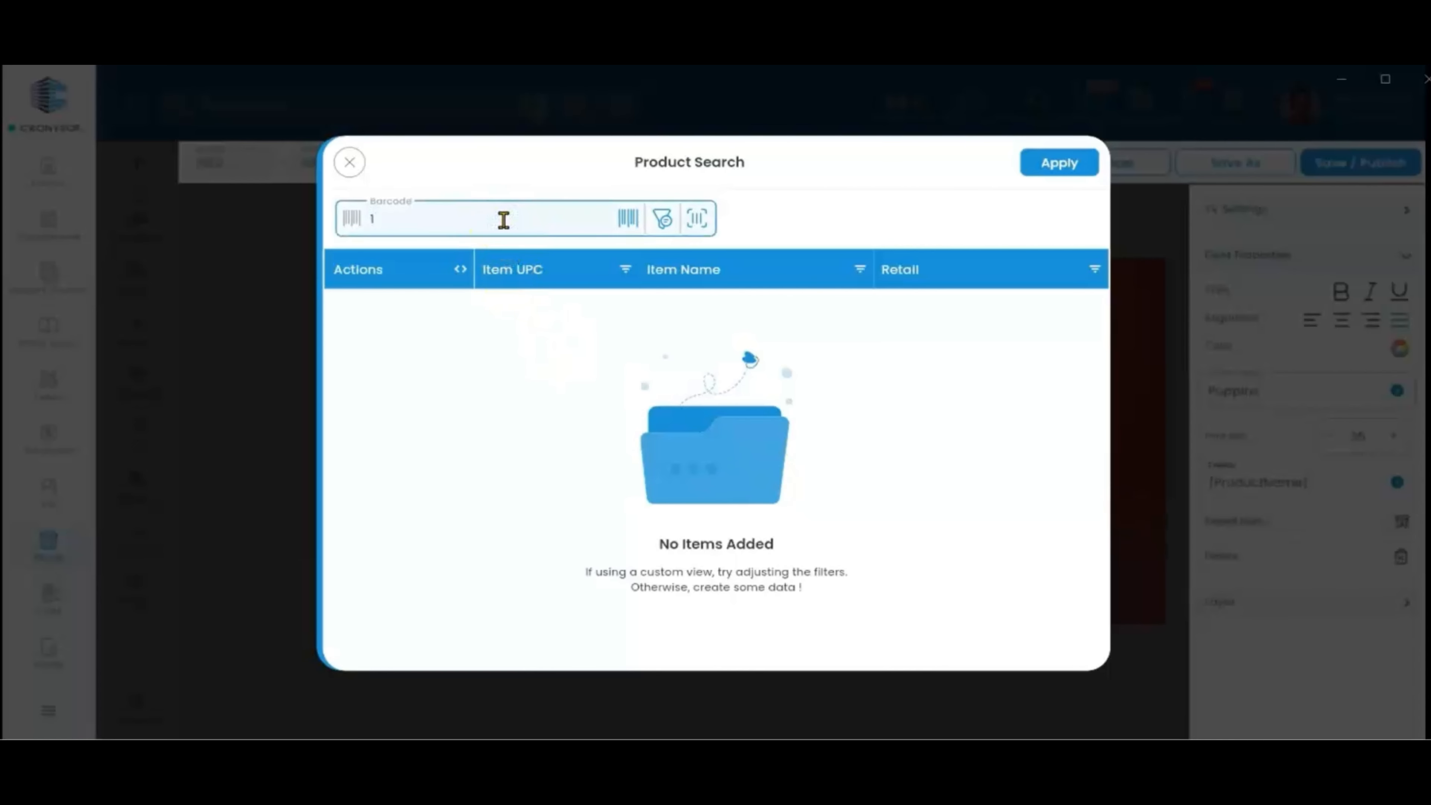
{"action": "type", "text": "02030"}
{"action": "key", "text": "Return"}
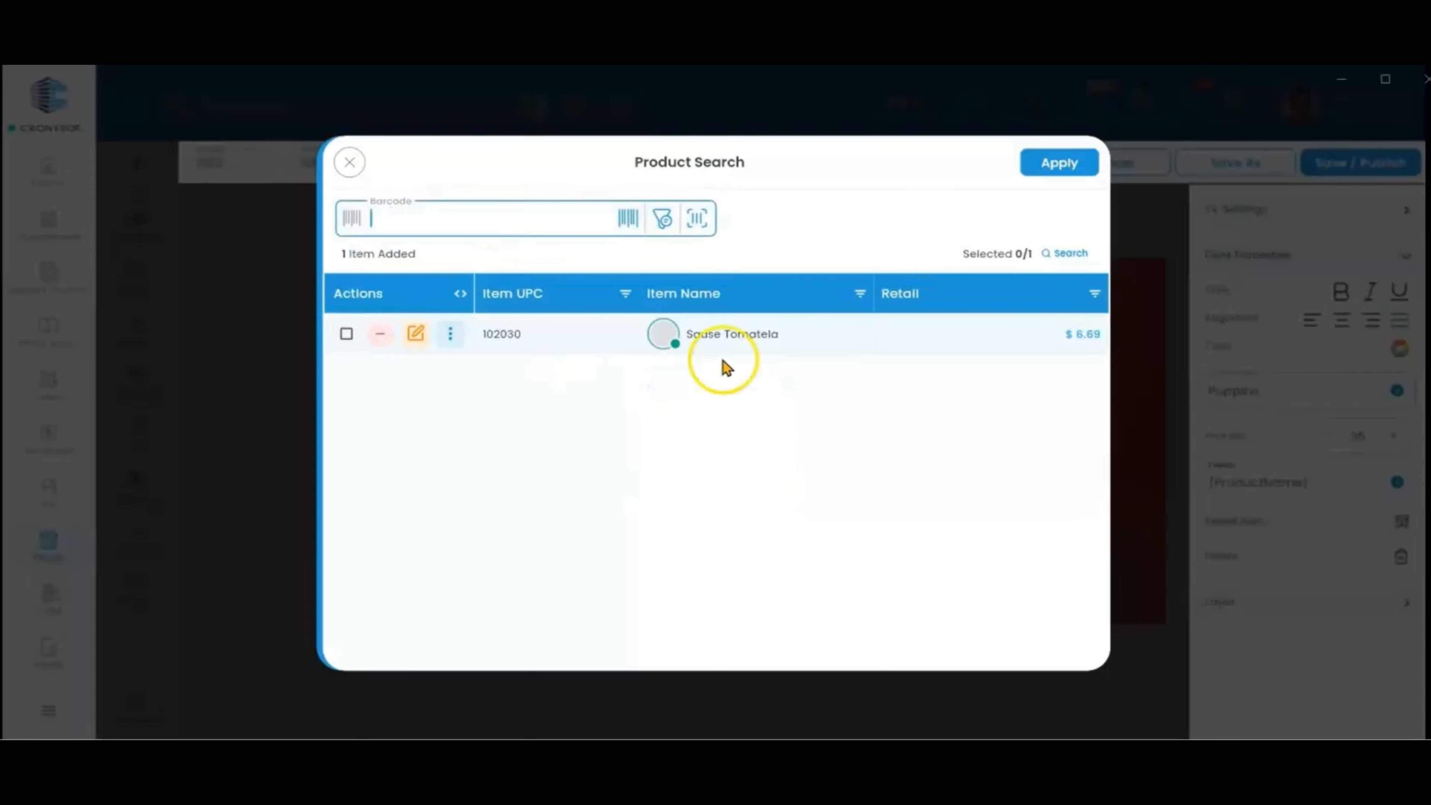
{"action": "left_click", "coordinate": [346, 333]}
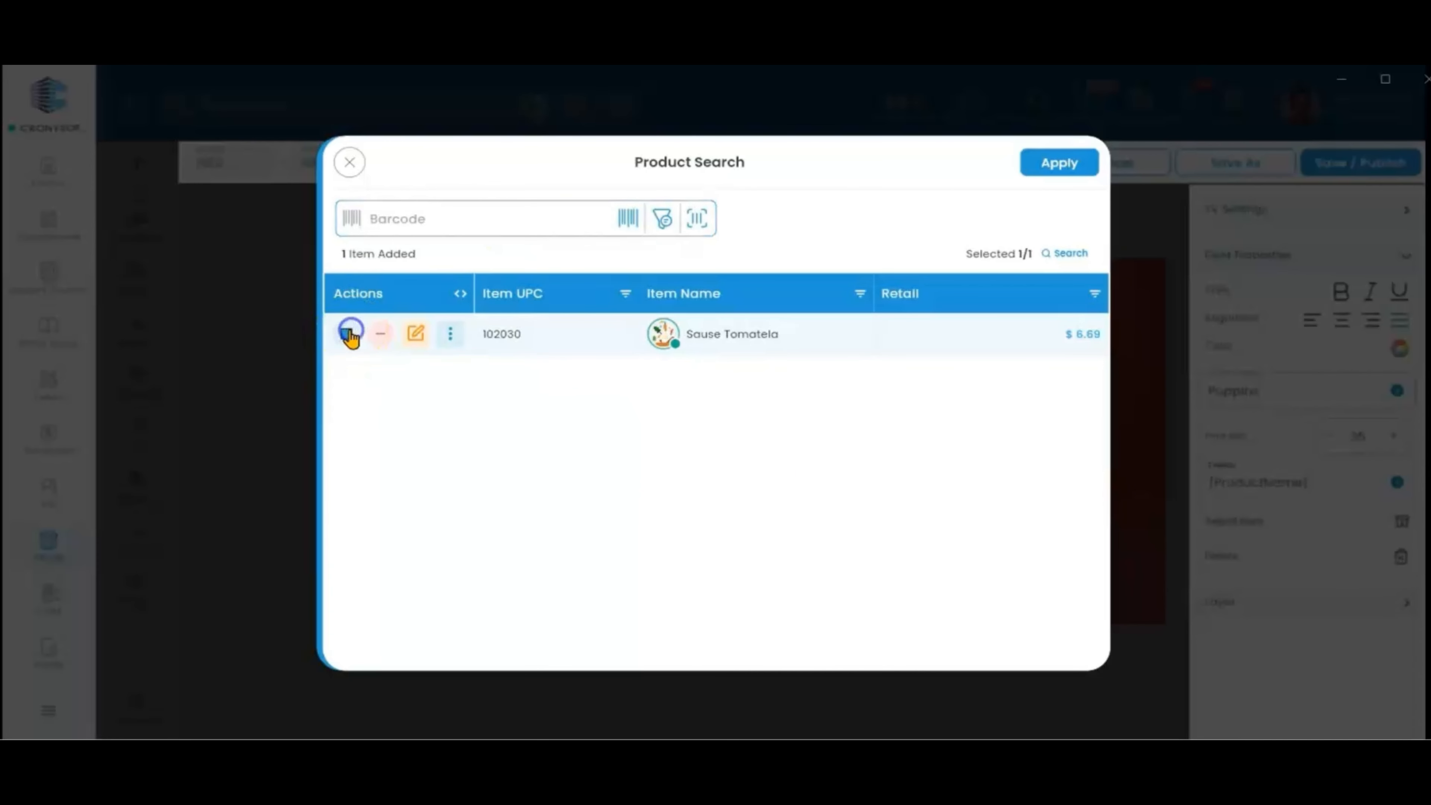
{"action": "left_click", "coordinate": [1049, 164]}
{"action": "left_click_drag", "start_coordinate": [553, 426], "coordinate": [610, 437]}
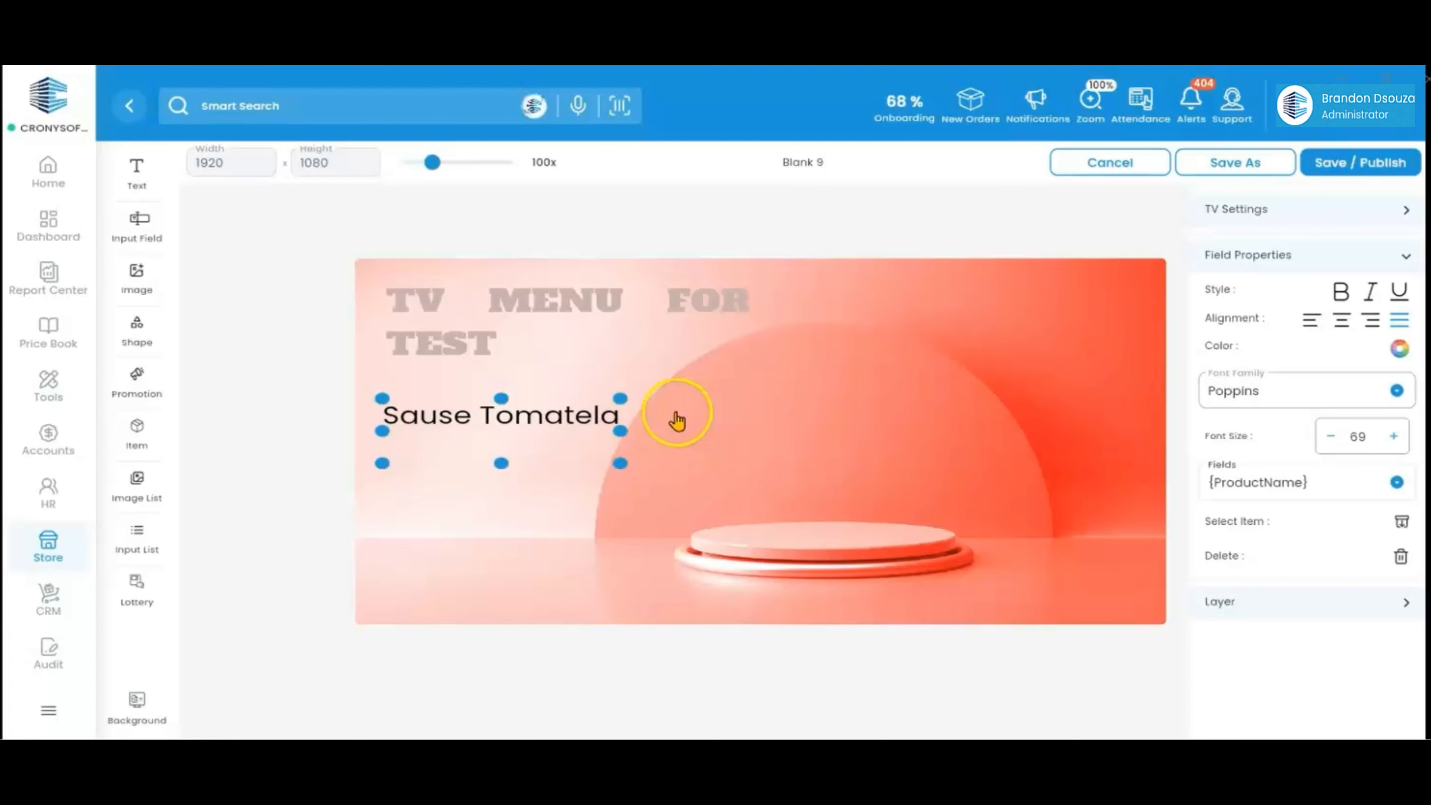
- Add another input field beside the product name and set its field to {RetailPrice}
{"action": "left_click_drag", "start_coordinate": [141, 225], "coordinate": [843, 420]}
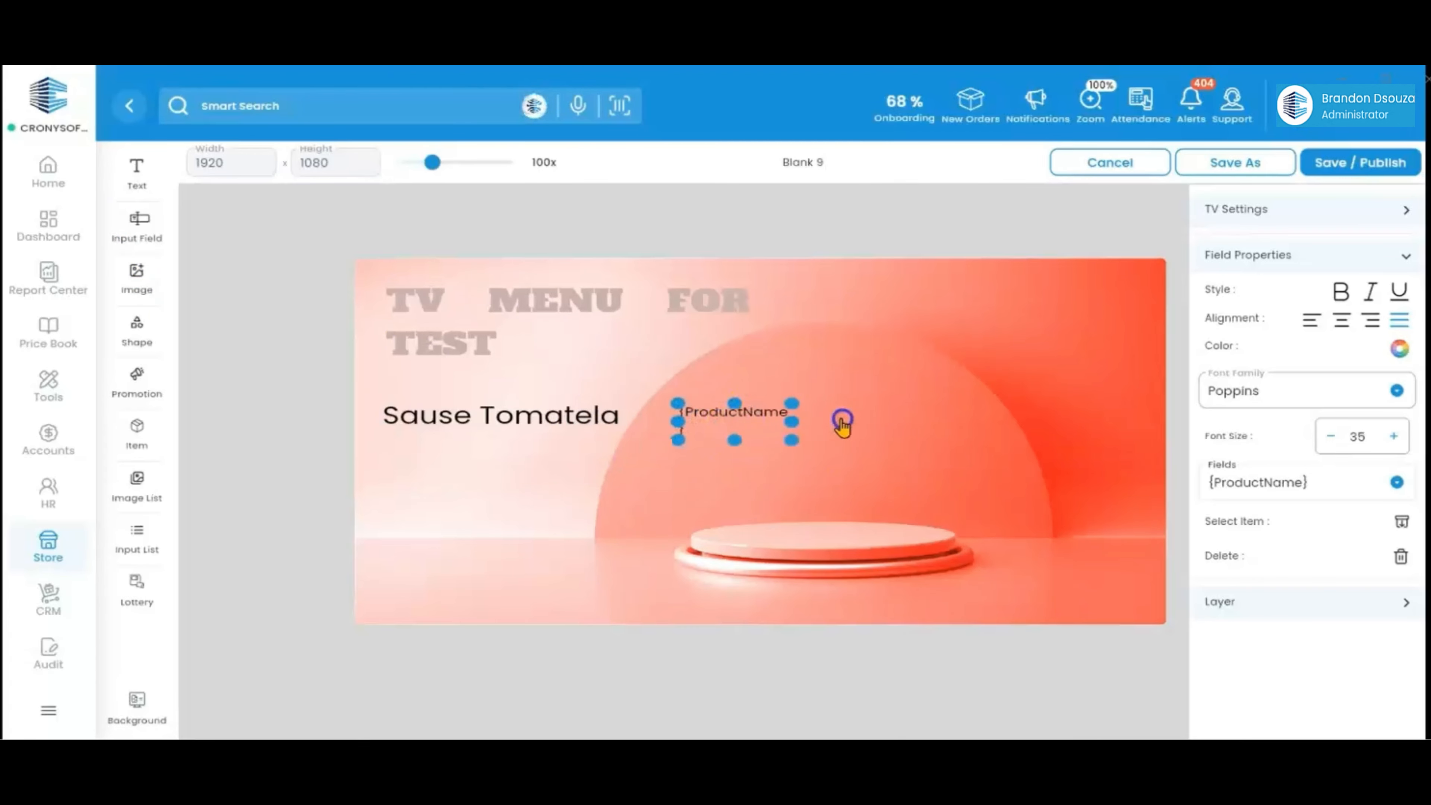
{"action": "left_click", "coordinate": [1397, 483]}
{"action": "left_click", "coordinate": [1310, 589]}
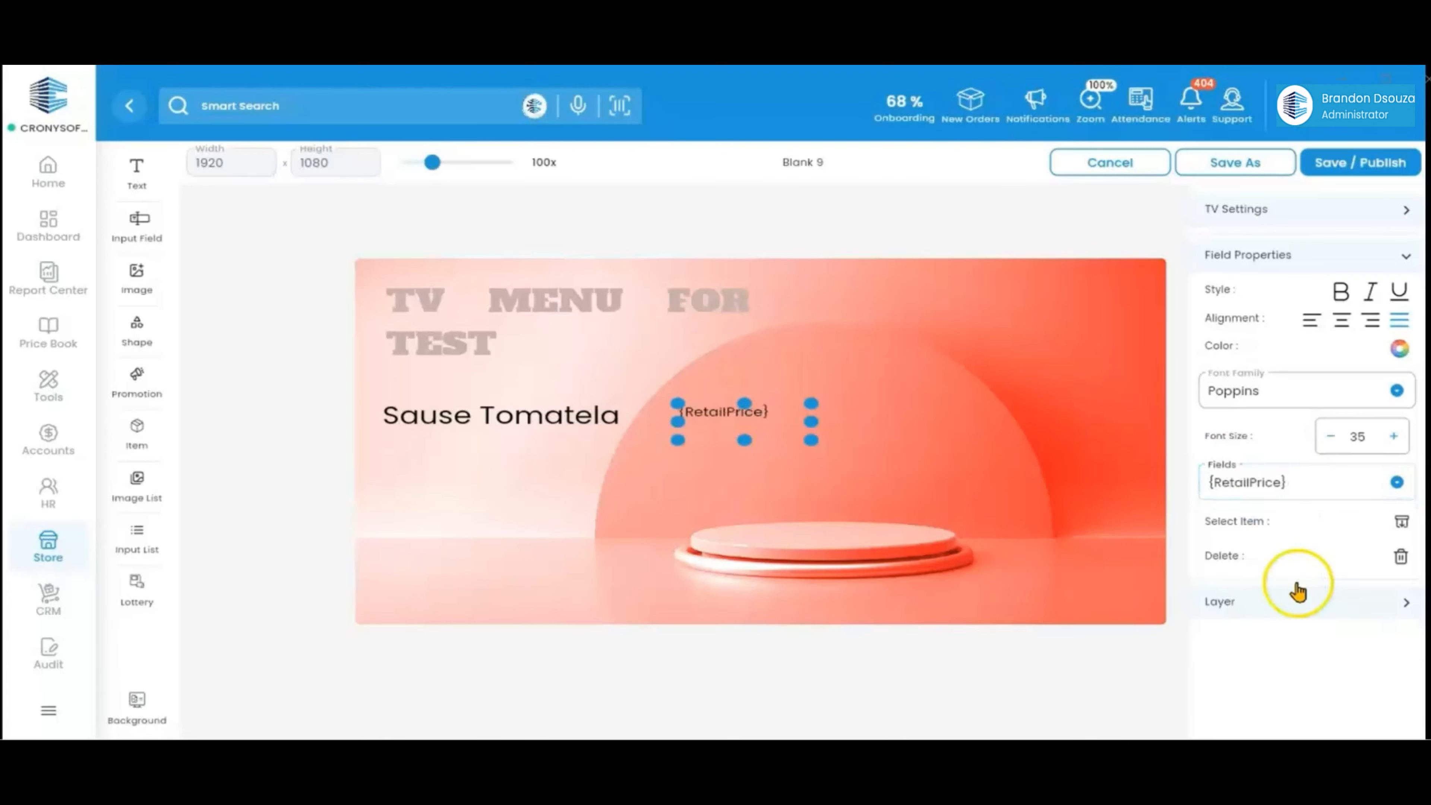
- Link the price field to item 102030, enlarge it to a font size of about 60, and place it right beside the product name
{"action": "left_click", "coordinate": [1399, 522]}
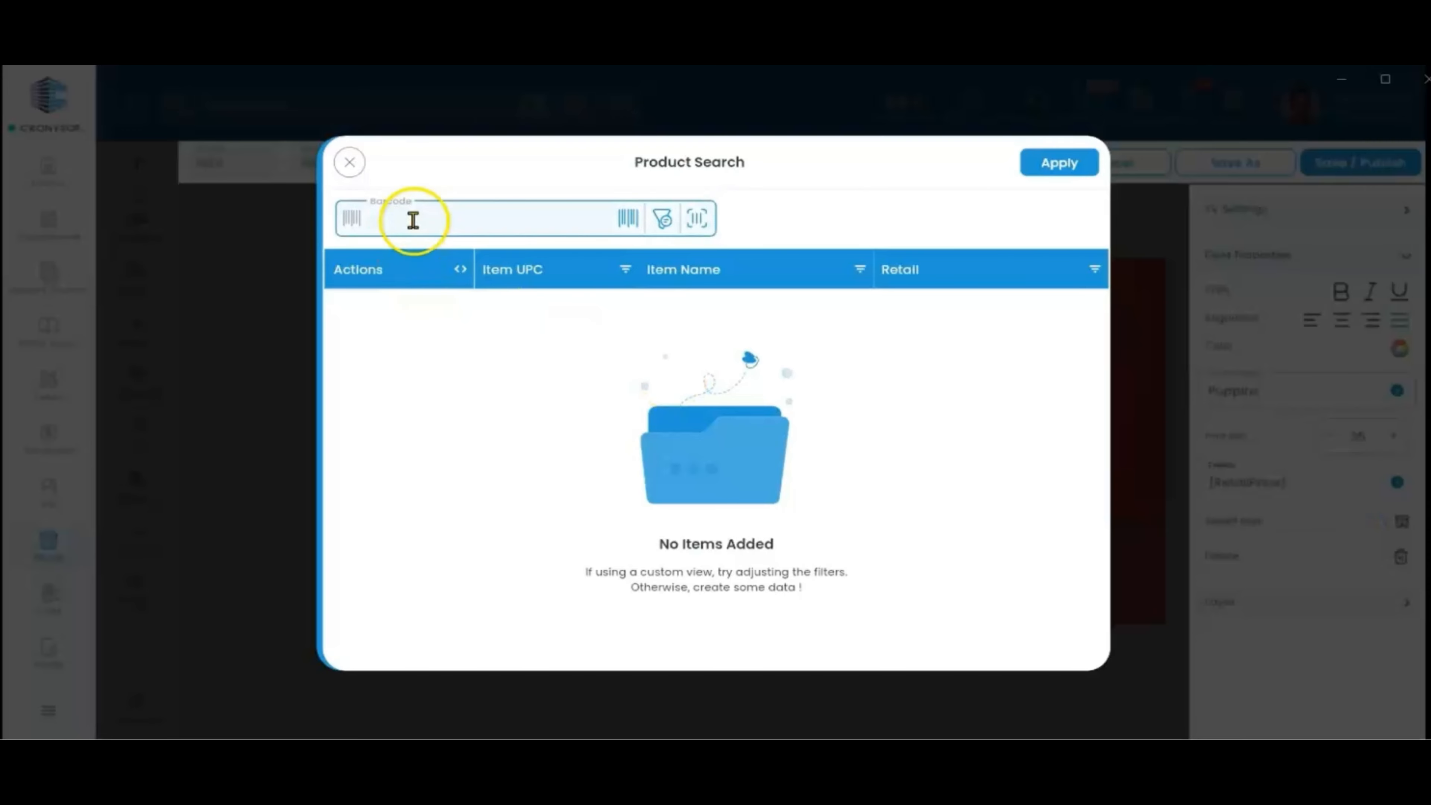
{"action": "left_click", "coordinate": [346, 334]}
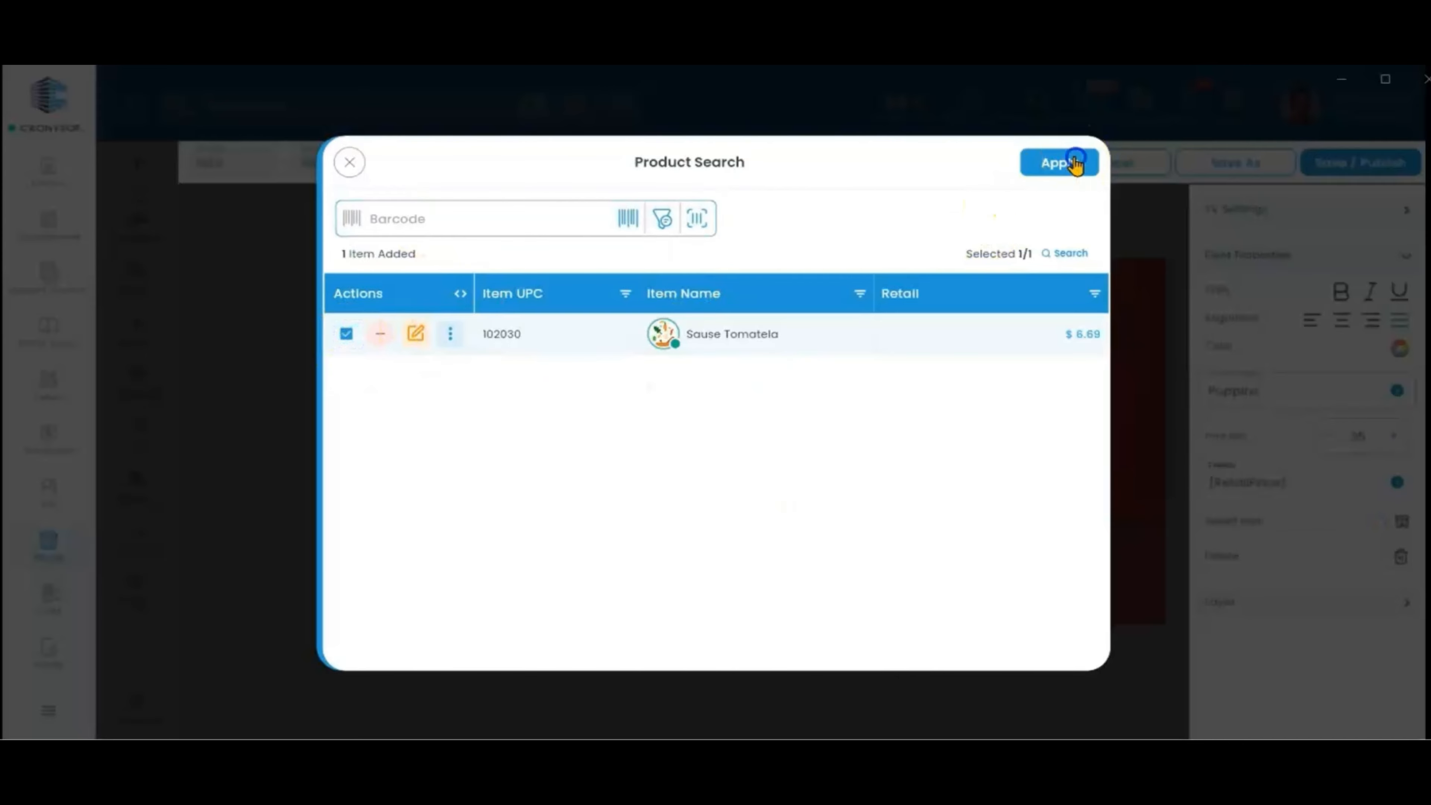
{"action": "left_click", "coordinate": [1059, 162]}
{"action": "left_click_drag", "start_coordinate": [815, 441], "coordinate": [843, 456]}
{"action": "left_click_drag", "start_coordinate": [721, 428], "coordinate": [676, 423]}
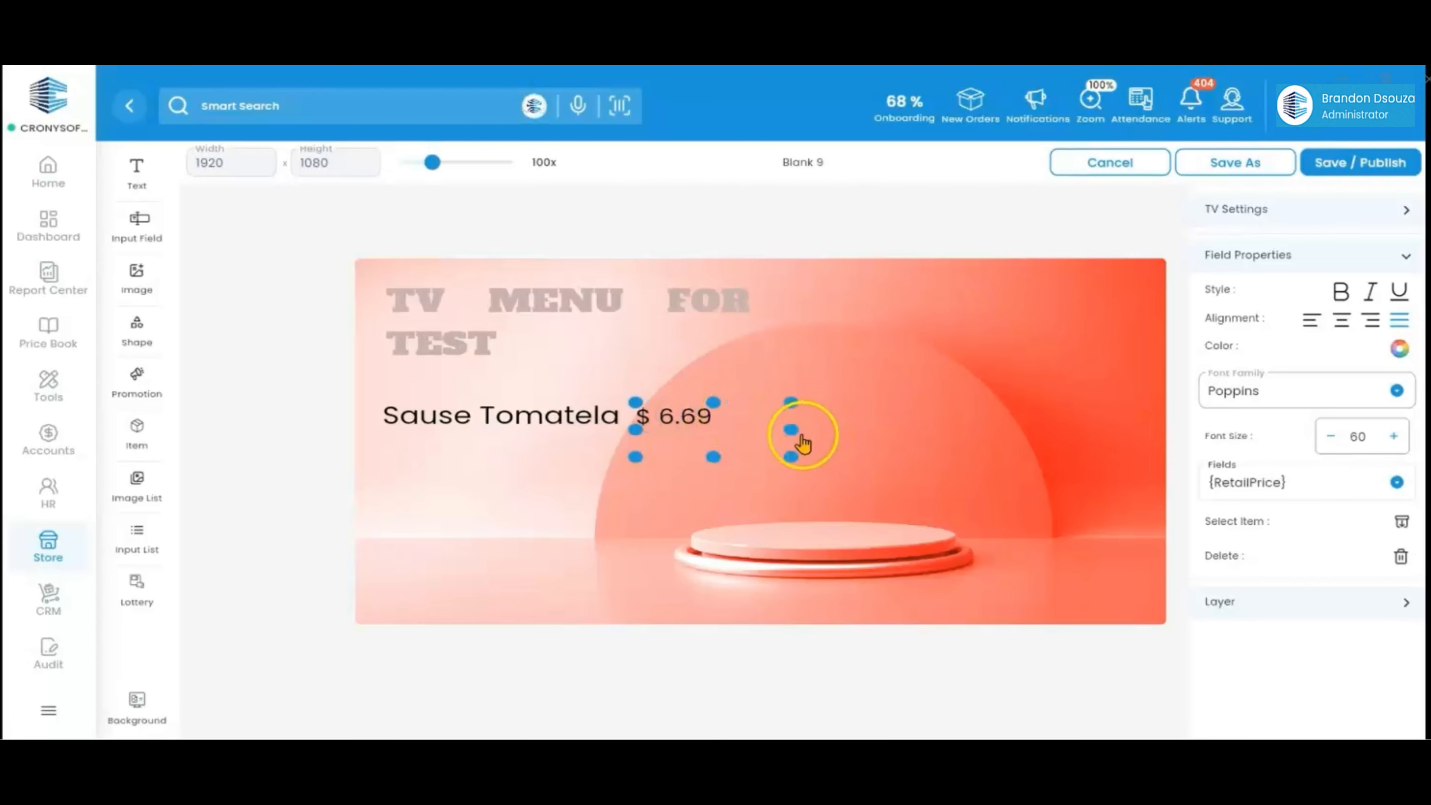
{"action": "left_click_drag", "start_coordinate": [803, 444], "coordinate": [747, 433]}
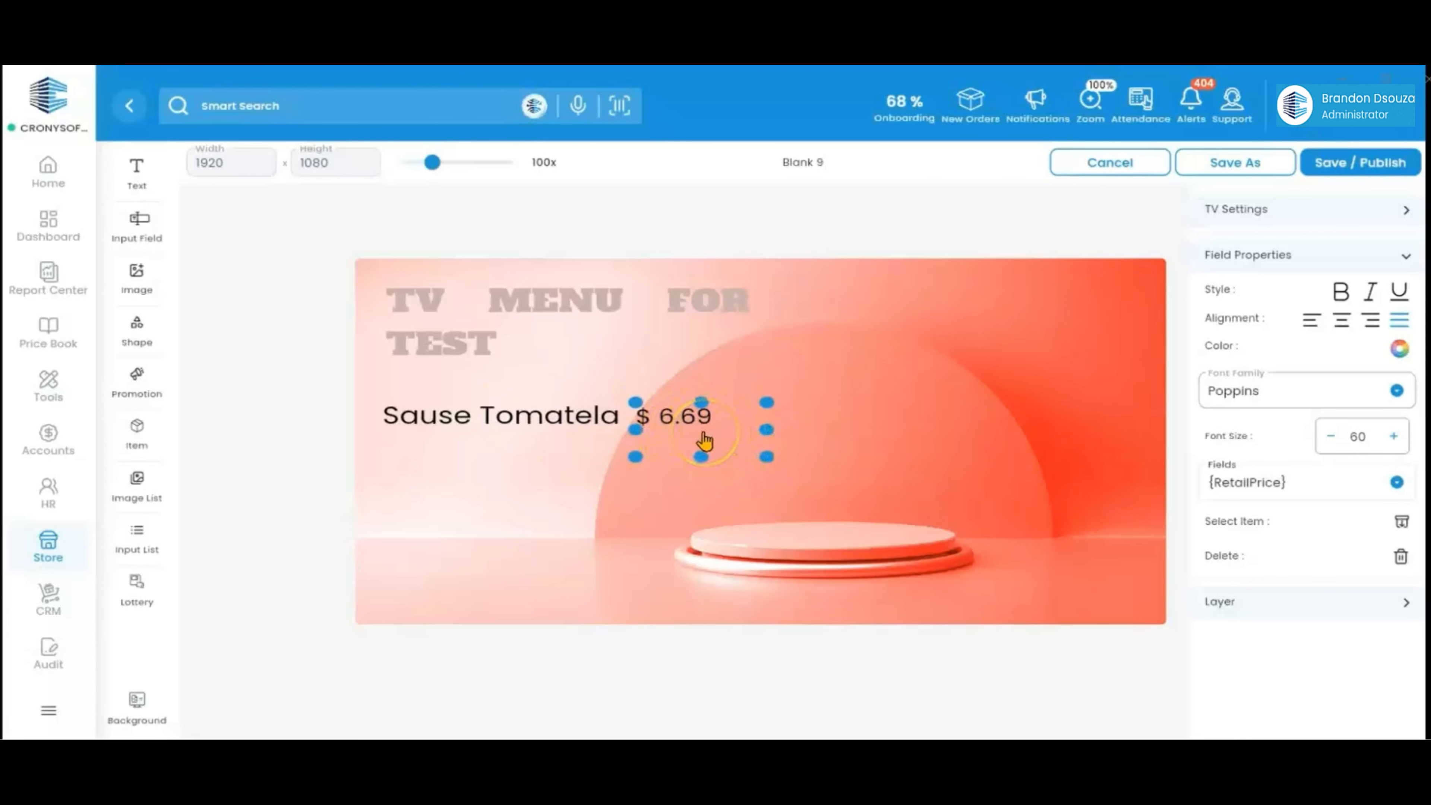
{"action": "left_click", "coordinate": [527, 316]}
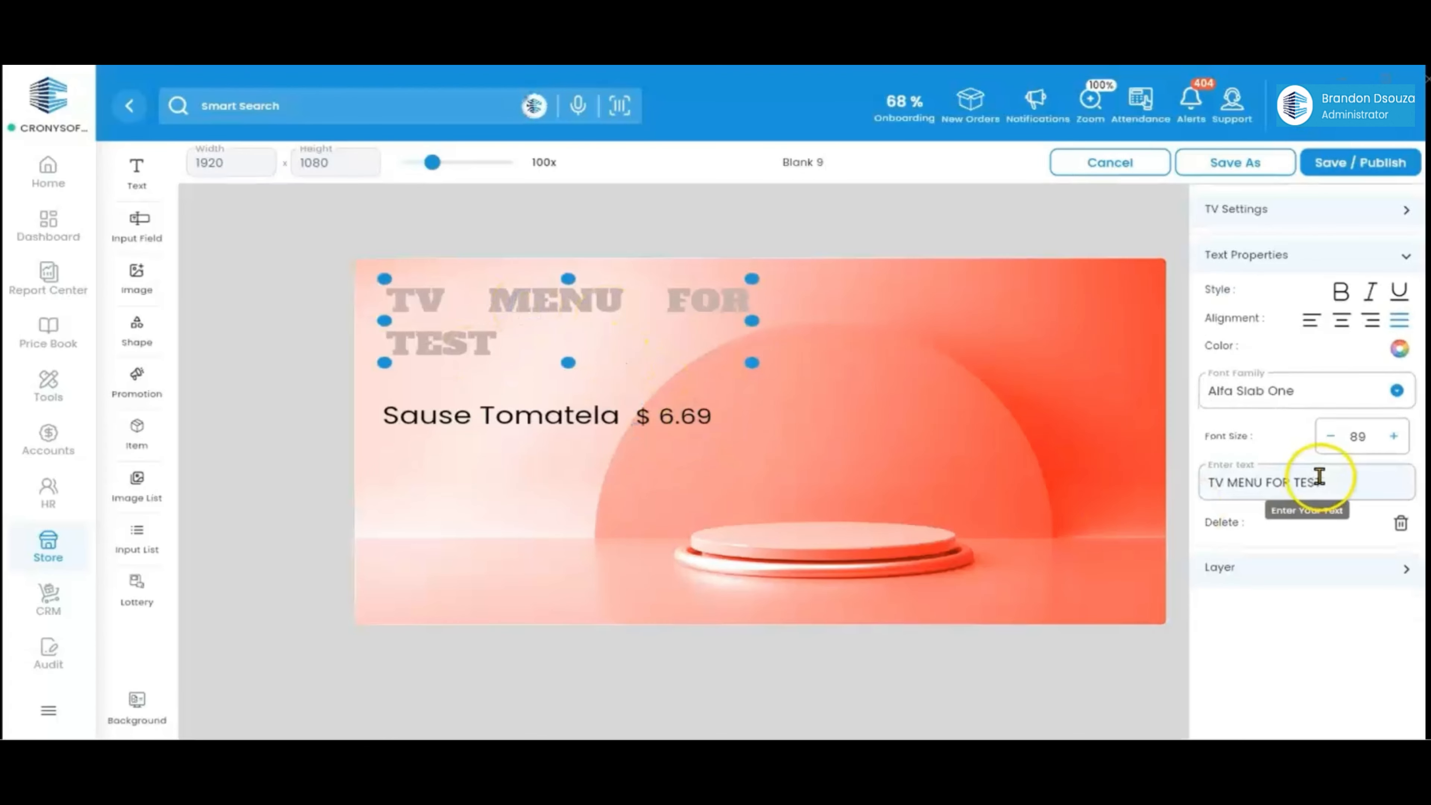
{"action": "left_click_drag", "start_coordinate": [1316, 482], "coordinate": [1121, 487]}
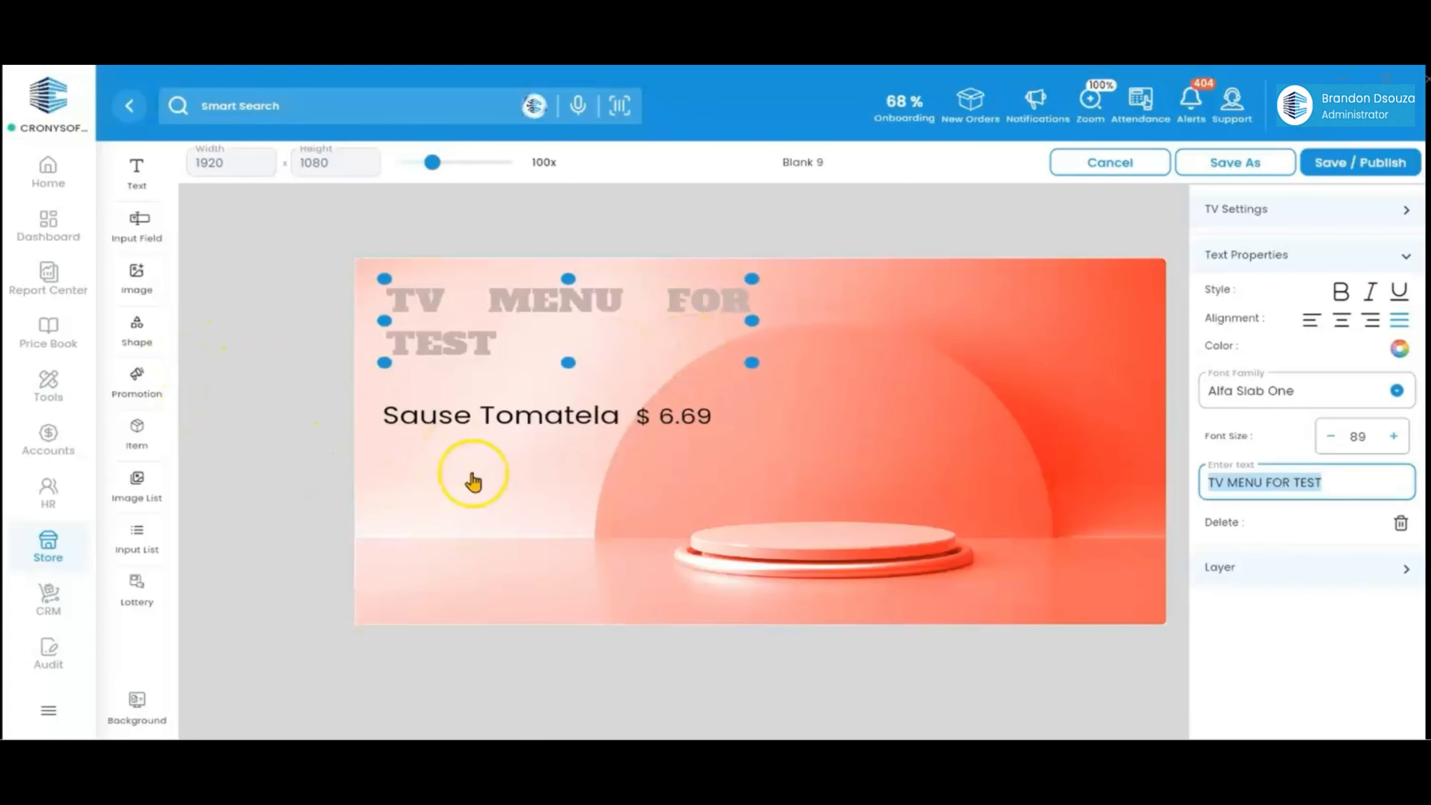
{"action": "left_click", "coordinate": [149, 282]}
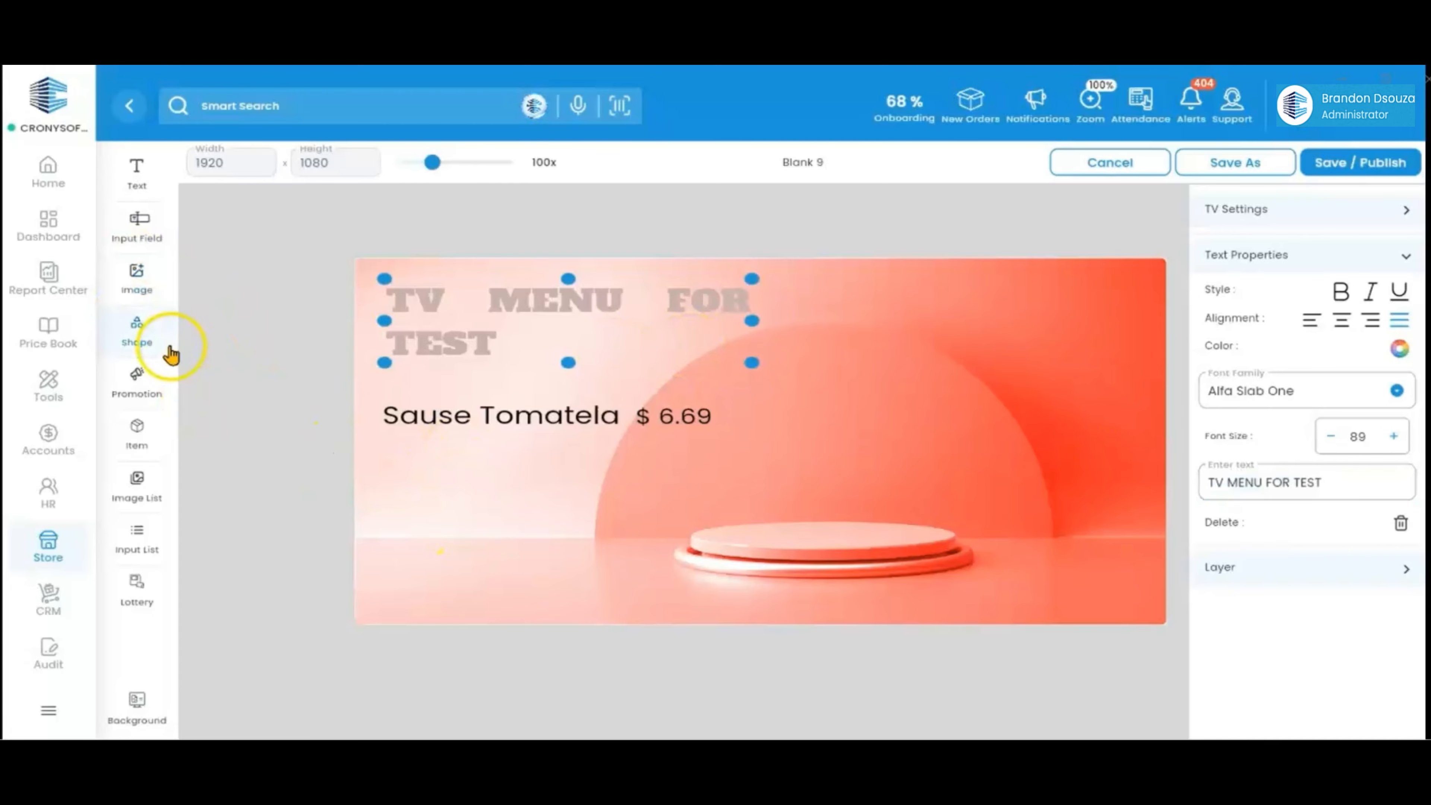
- Add a circle shape, enlarge it, and move it to the canvas's upper-right corner so it runs past the edges
{"action": "left_click_drag", "start_coordinate": [137, 339], "coordinate": [529, 489]}
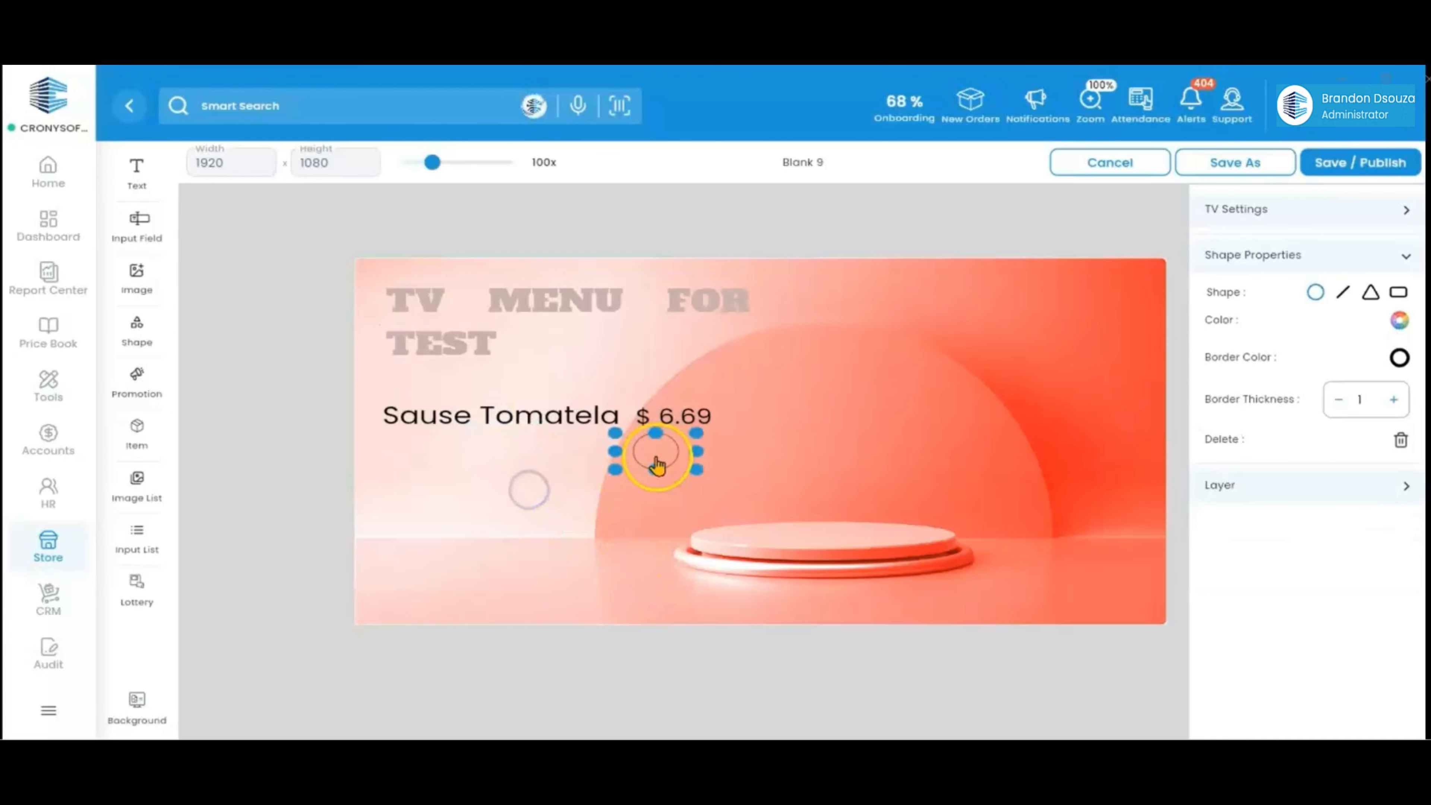
{"action": "left_click_drag", "start_coordinate": [657, 465], "coordinate": [709, 595]}
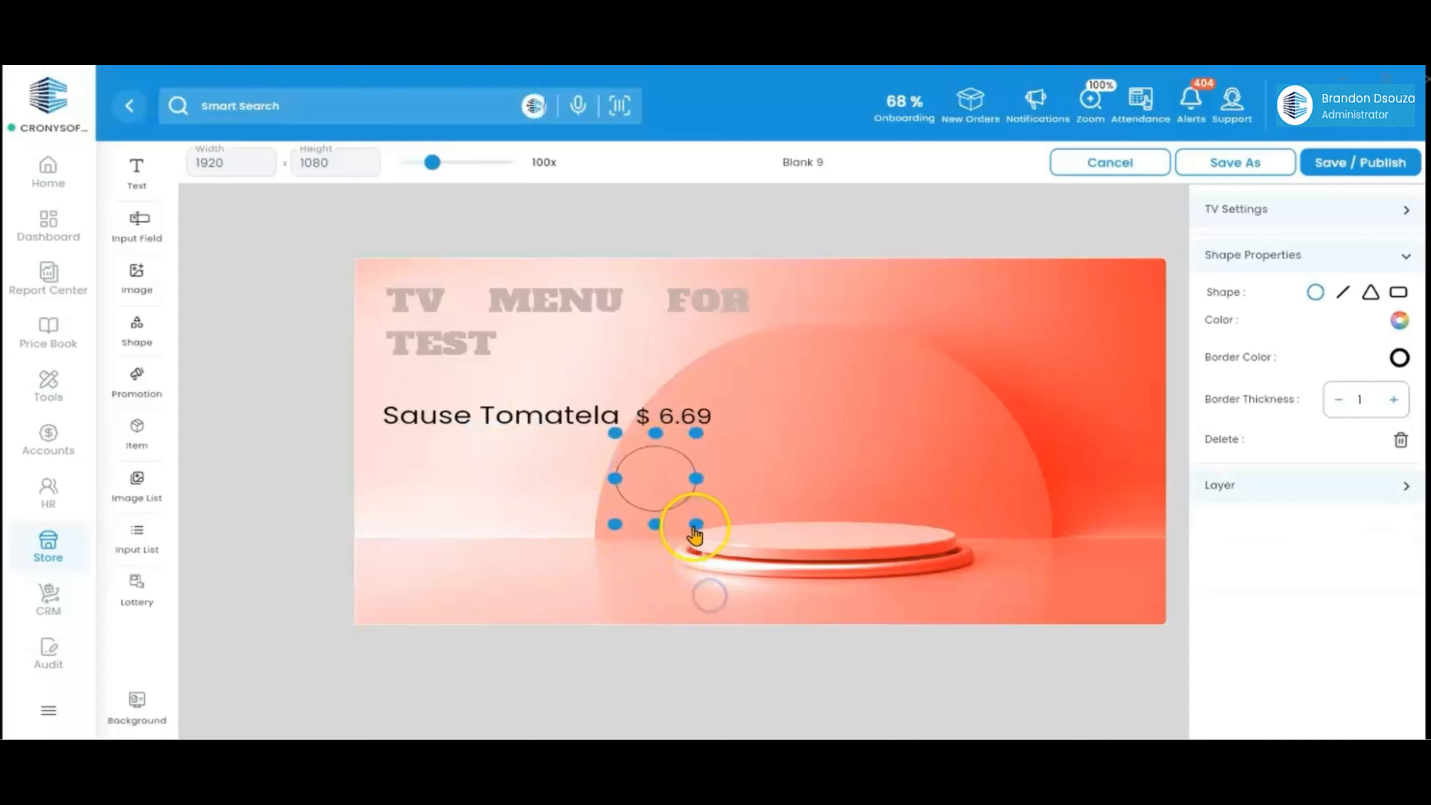
{"action": "left_click_drag", "start_coordinate": [695, 534], "coordinate": [1179, 271]}
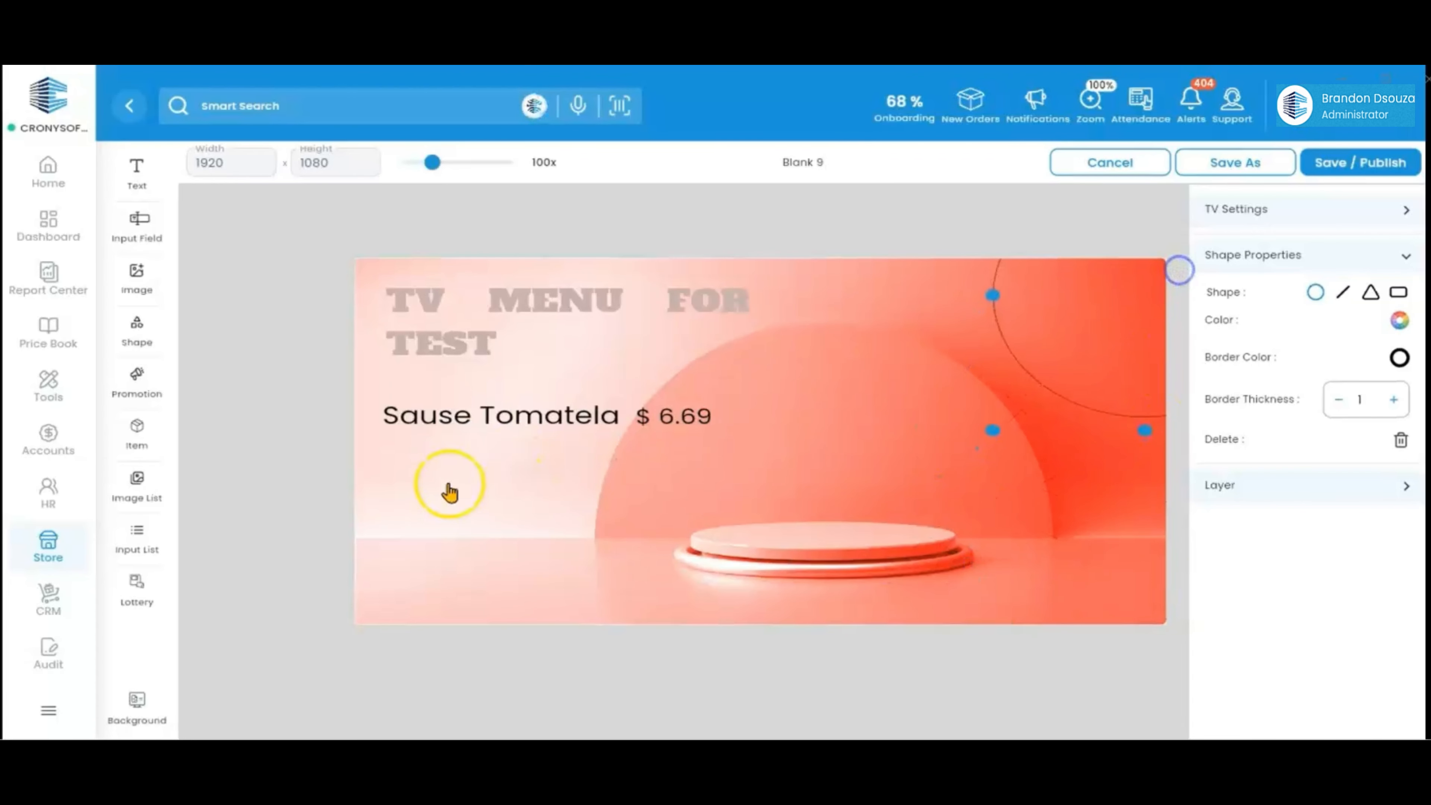
{"action": "left_click", "coordinate": [449, 492]}
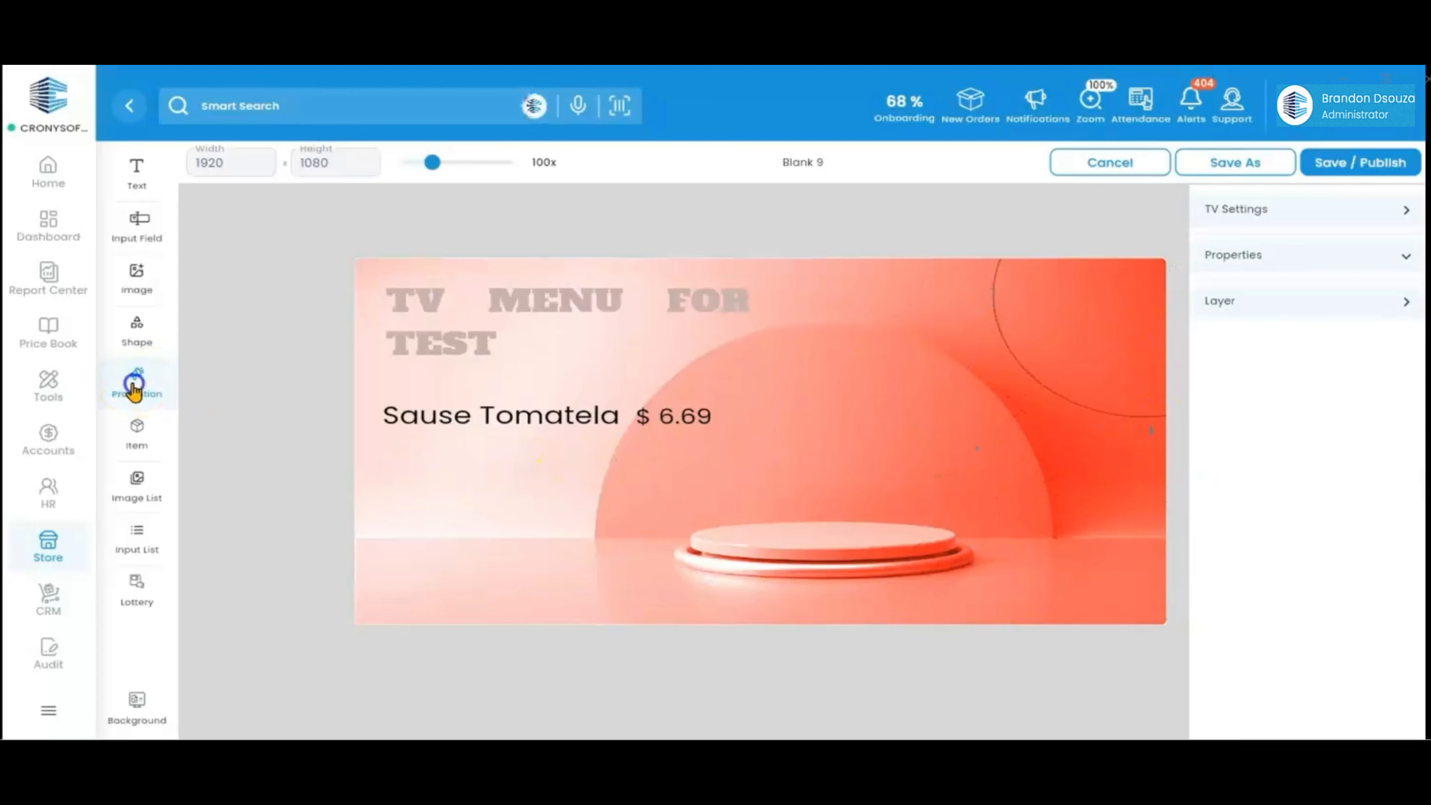
- Add a promotion element with the Monster Energy 16oz 3 FOR 8 and Red Bull Energy 12oz 2 FOR 6 50 deals, with Show Active enabled
{"action": "left_click_drag", "start_coordinate": [133, 389], "coordinate": [772, 449]}
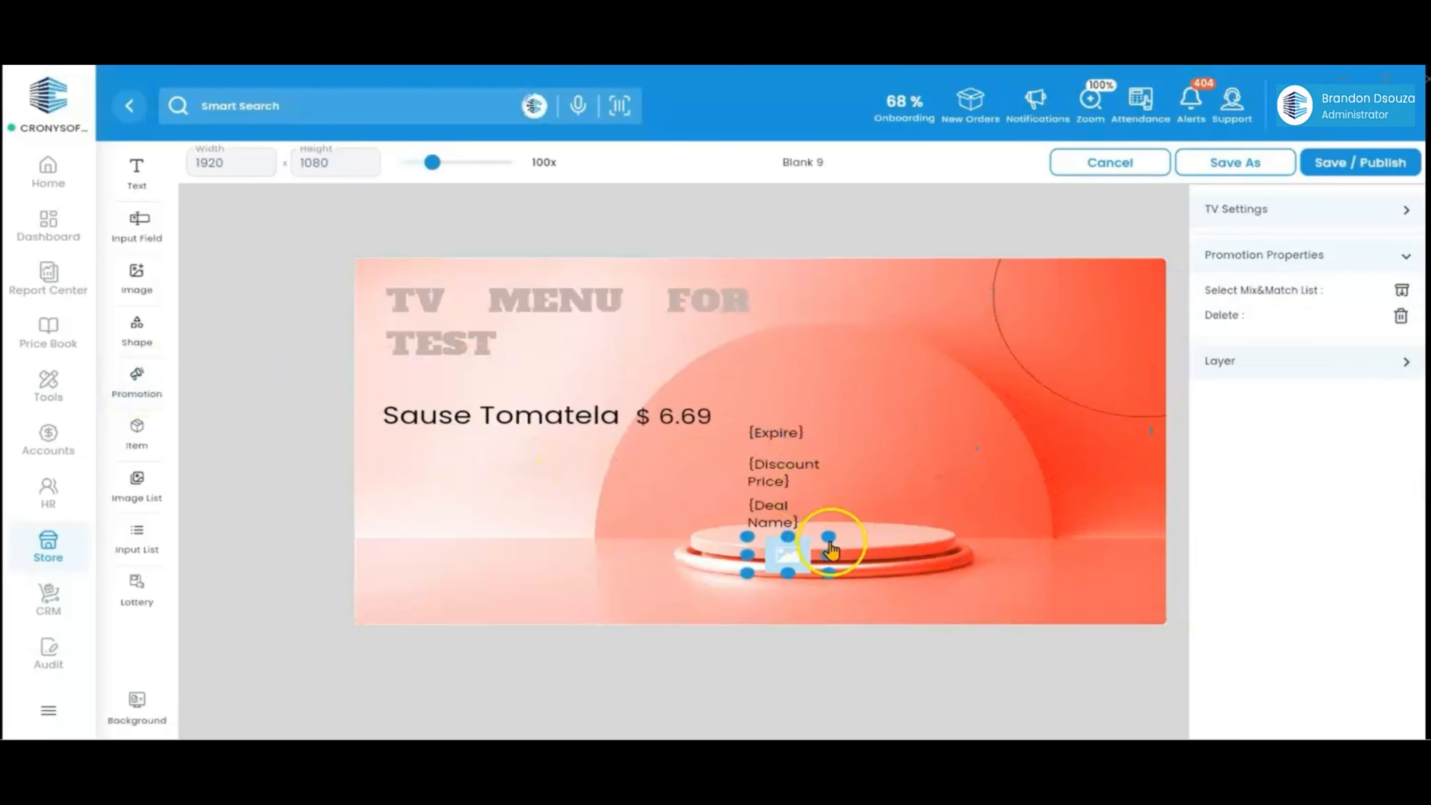
{"action": "left_click", "coordinate": [1343, 298]}
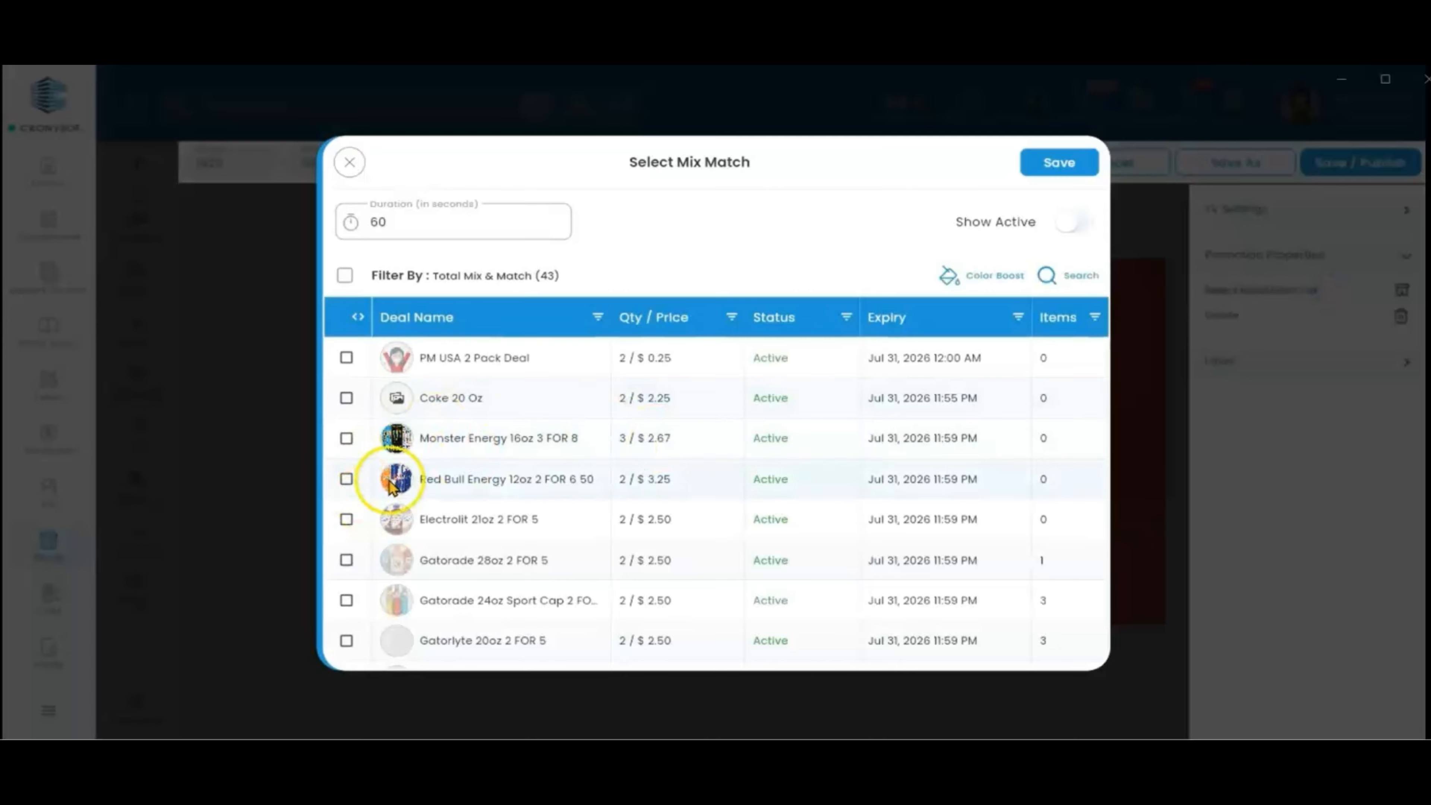
{"action": "left_click", "coordinate": [346, 438]}
{"action": "left_click", "coordinate": [346, 478]}
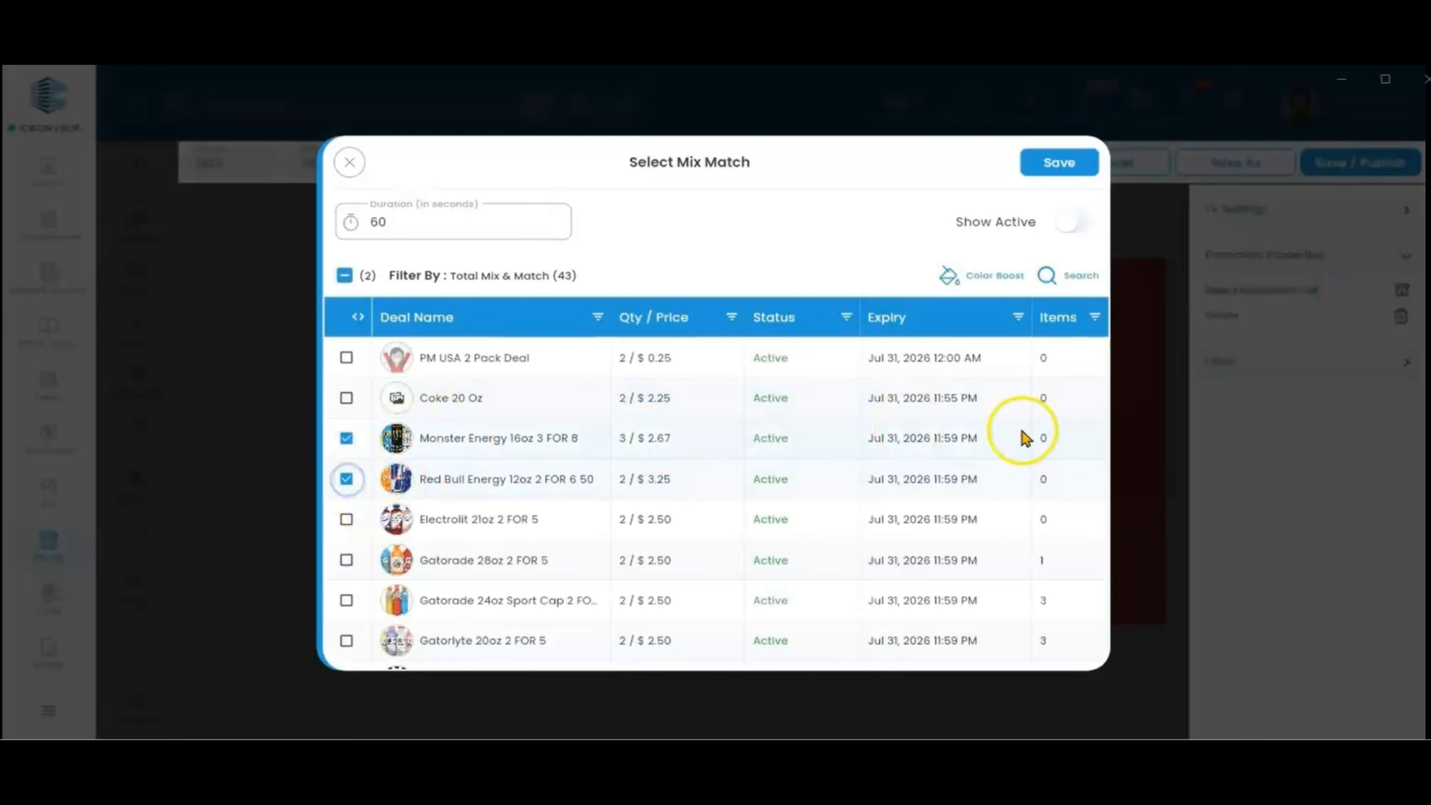
{"action": "left_click", "coordinate": [1071, 225]}
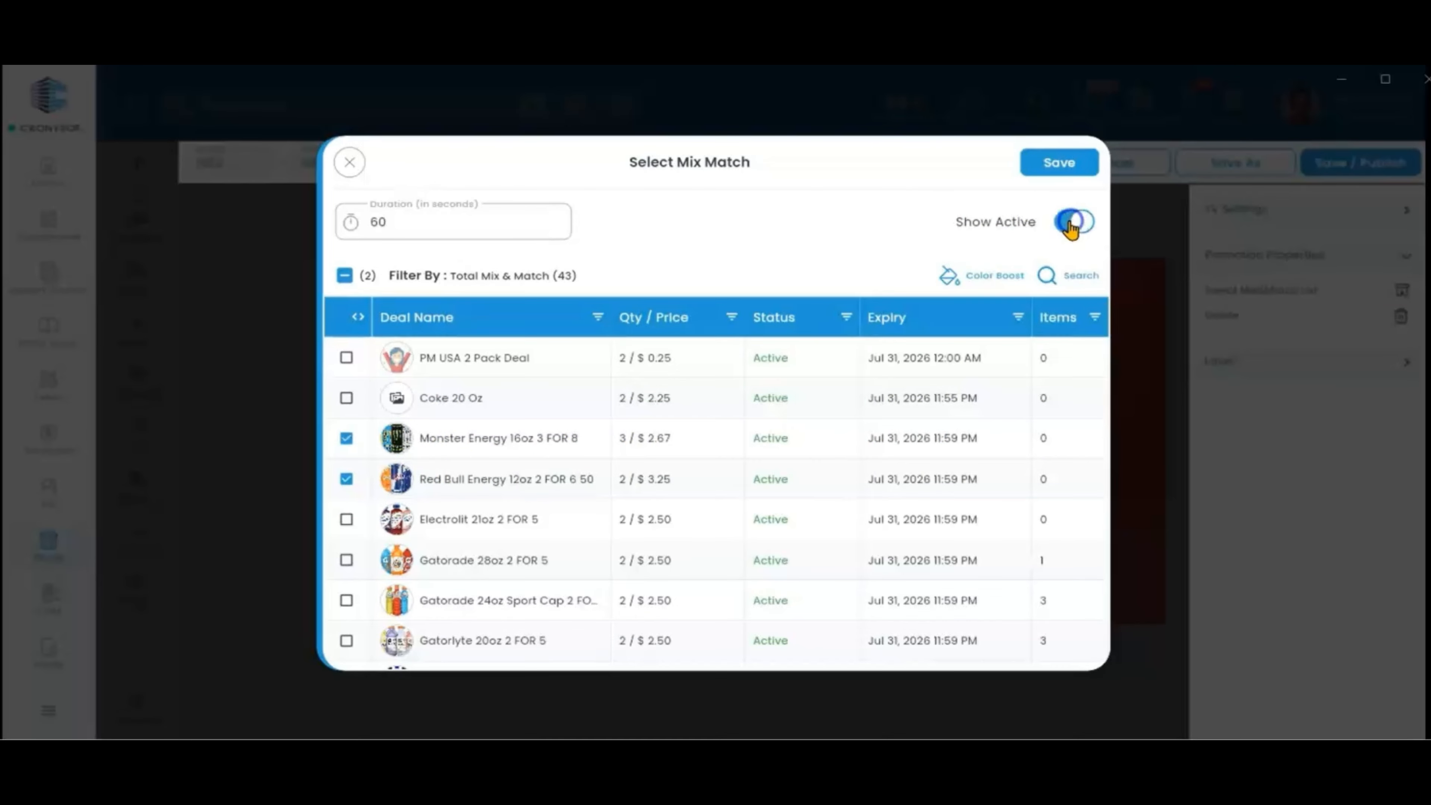
{"action": "left_click", "coordinate": [1058, 162]}
- Enlarge the promotion's product image and move it to the right side of the canvas below the circle
{"action": "left_click", "coordinate": [989, 478]}
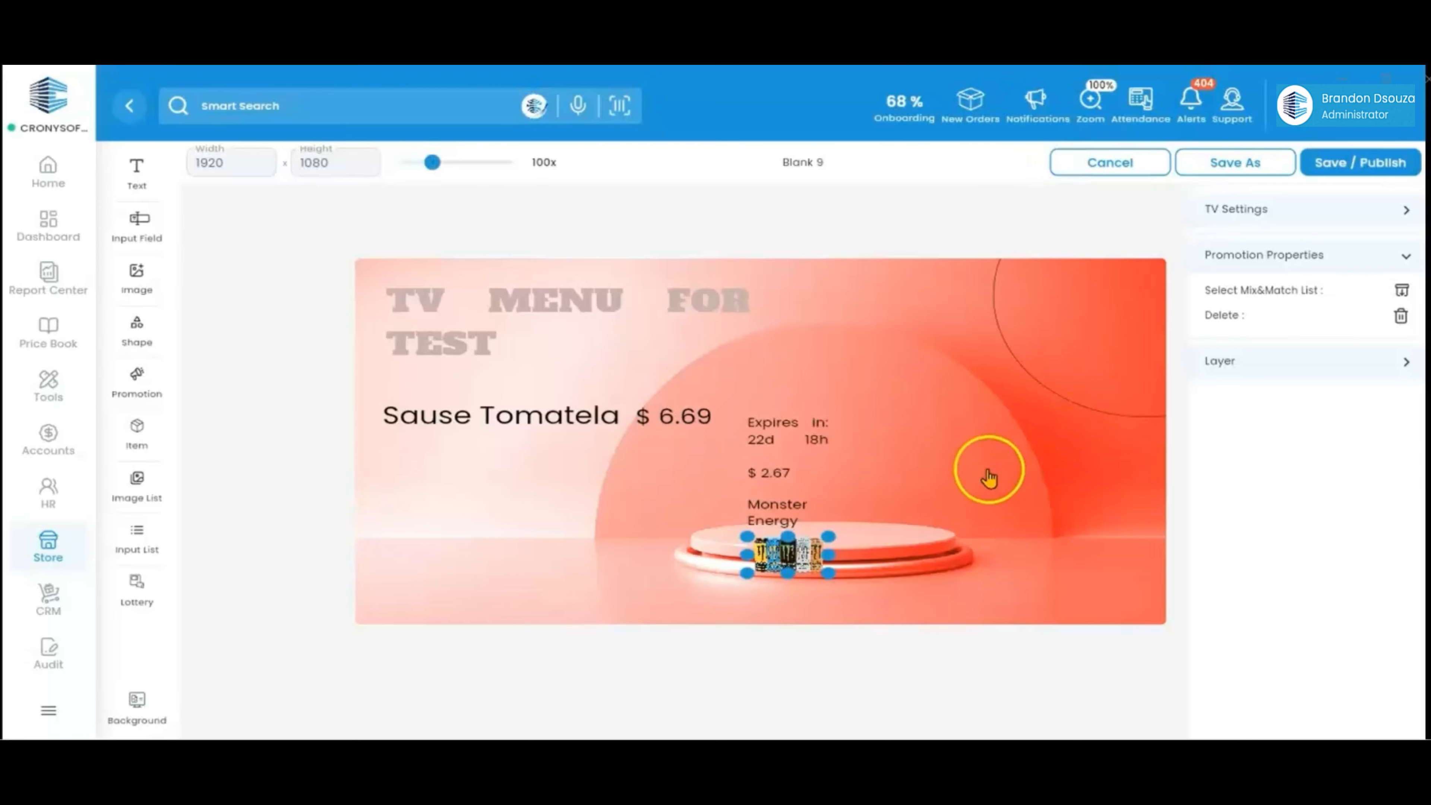
{"action": "left_click_drag", "start_coordinate": [828, 537], "coordinate": [970, 416]}
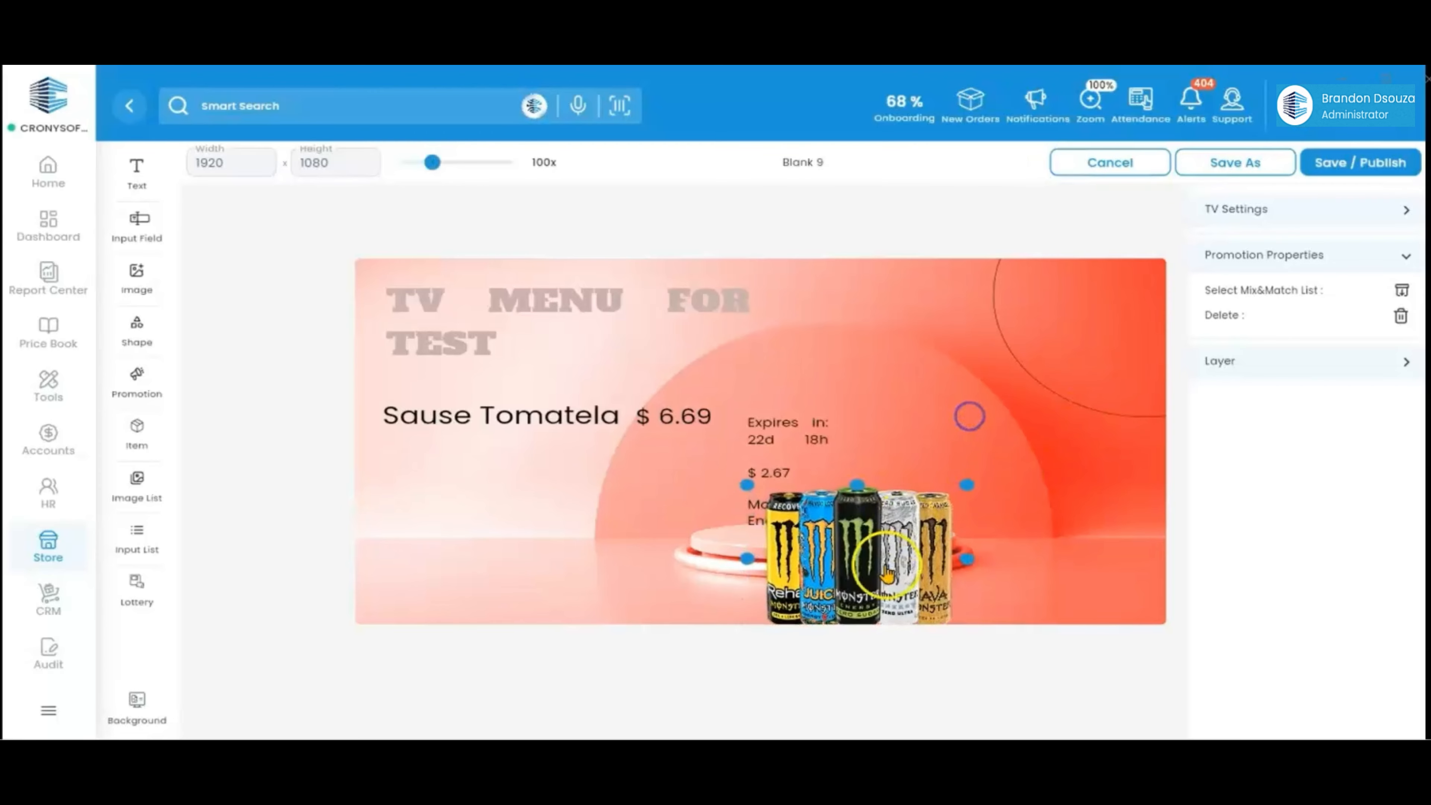
{"action": "left_click_drag", "start_coordinate": [886, 574], "coordinate": [1077, 495]}
- Widen the promotion's expiry and discount price texts toward the product image
{"action": "left_click", "coordinate": [828, 435]}
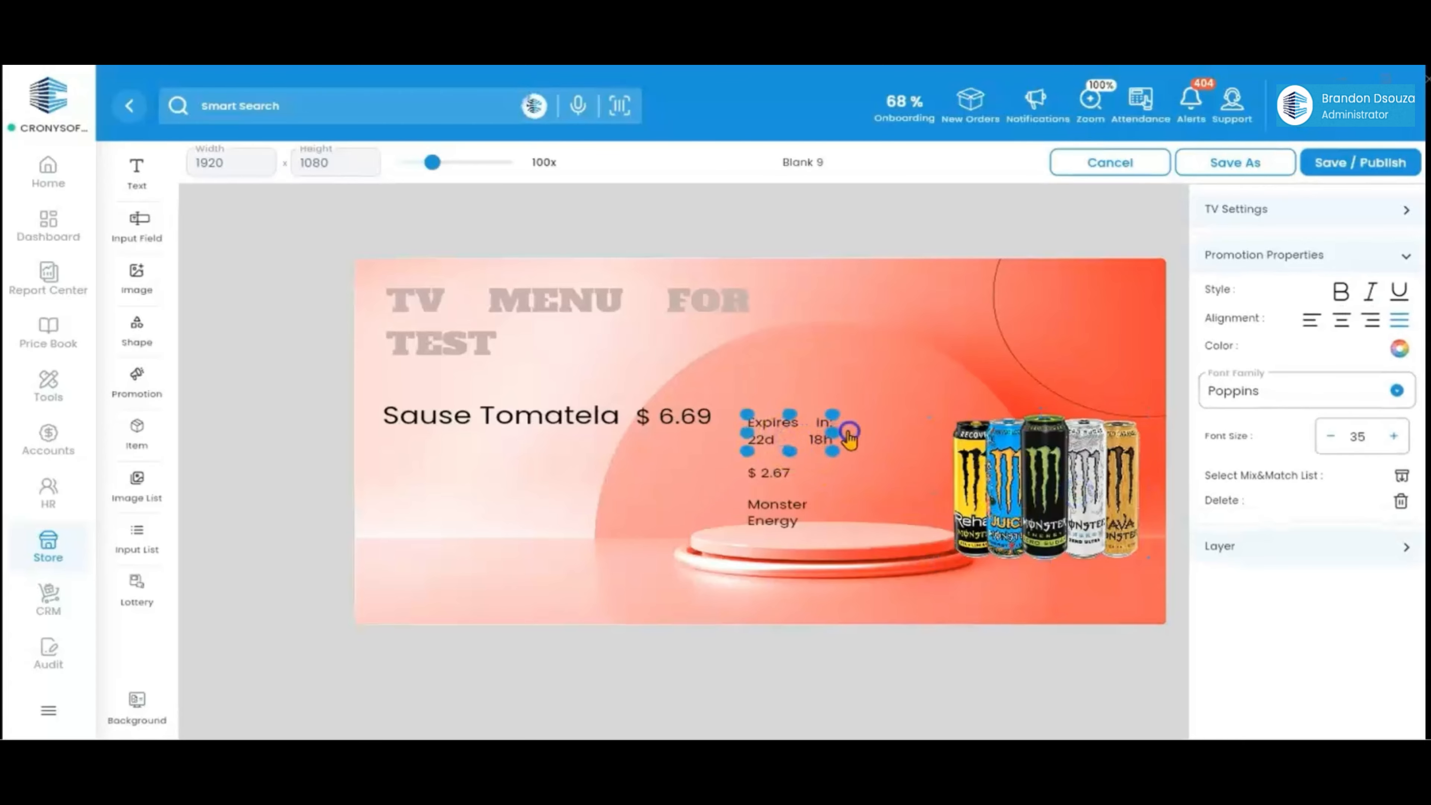
{"action": "left_click_drag", "start_coordinate": [850, 435], "coordinate": [930, 433]}
{"action": "left_click", "coordinate": [835, 475]}
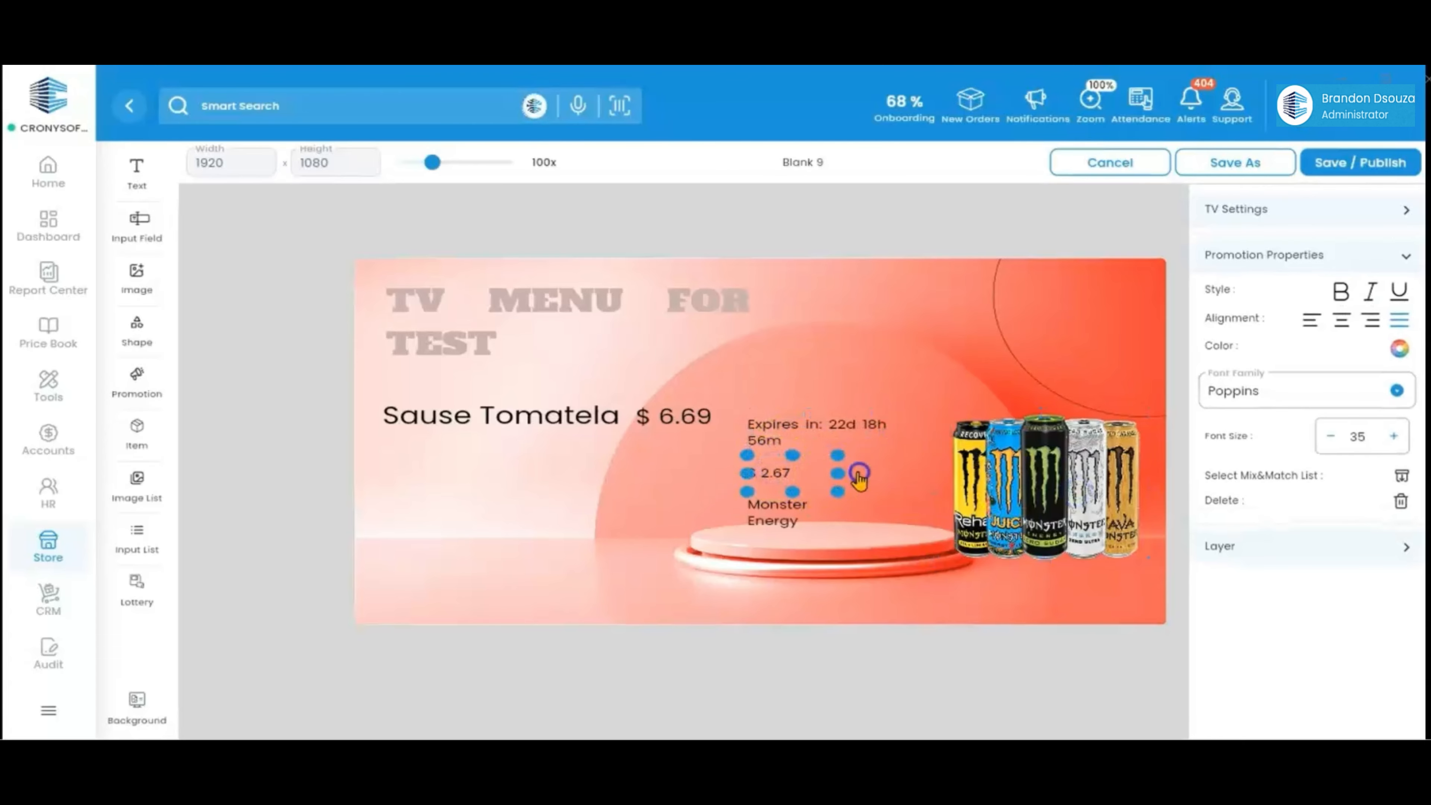
{"action": "left_click_drag", "start_coordinate": [857, 473], "coordinate": [943, 472]}
- Enlarge the promotion's deal name text below the price, and save and publish the template
{"action": "left_click", "coordinate": [790, 519]}
{"action": "mouse_move", "coordinate": [834, 542]}
{"action": "left_mouse_down"}
{"action": "mouse_move", "coordinate": [939, 555]}
{"action": "mouse_move", "coordinate": [840, 522]}
{"action": "left_mouse_up"}
{"action": "left_click_drag", "start_coordinate": [767, 525], "coordinate": [679, 526]}
{"action": "left_click_drag", "start_coordinate": [805, 528], "coordinate": [826, 531]}
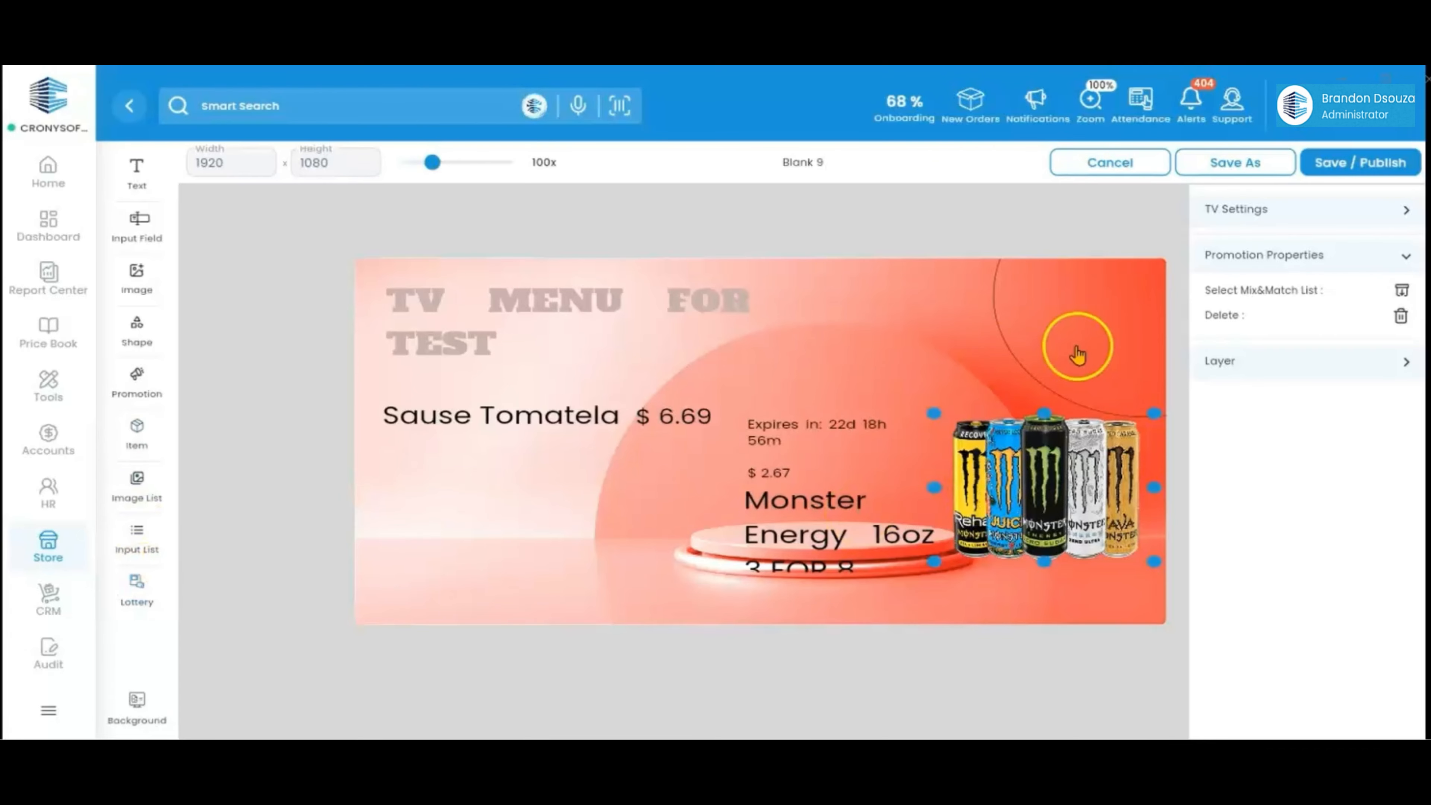
{"action": "left_click", "coordinate": [1344, 168]}
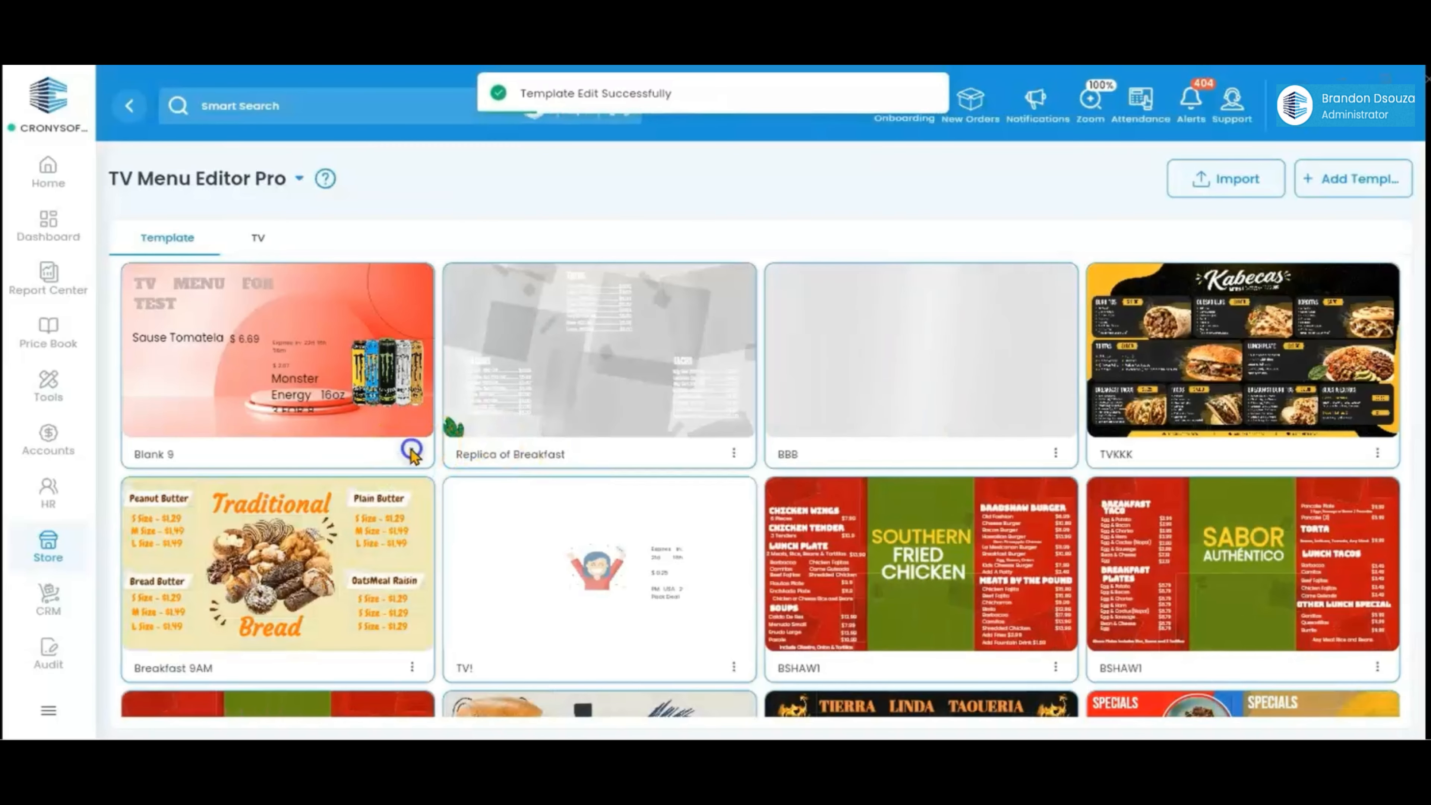
- Check which TVs the Blank 9 template can be switched to in its TV display setting, and close it without saving
{"action": "left_click", "coordinate": [412, 453]}
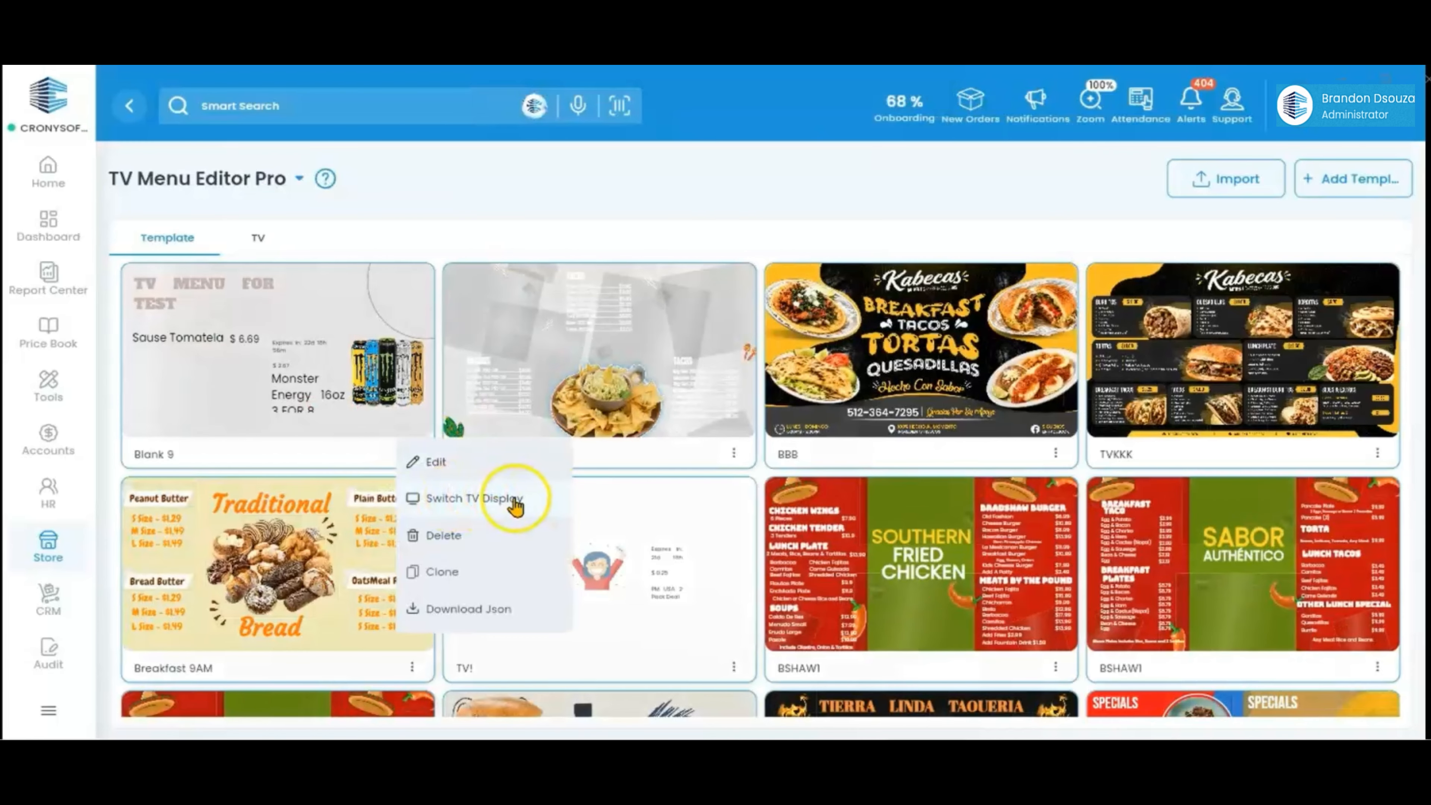
{"action": "left_click", "coordinate": [499, 498]}
{"action": "left_click", "coordinate": [721, 405]}
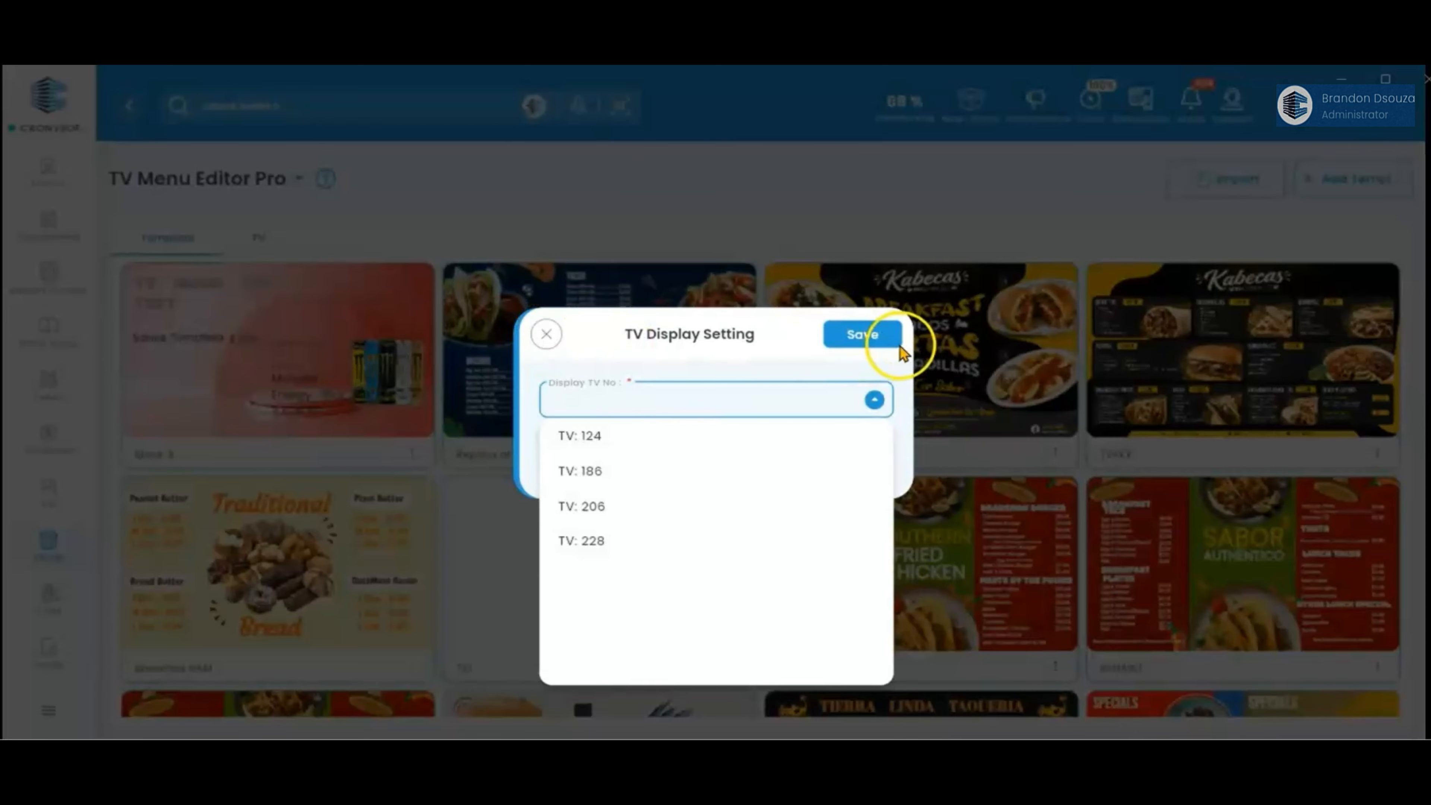
{"action": "left_click", "coordinate": [551, 336]}
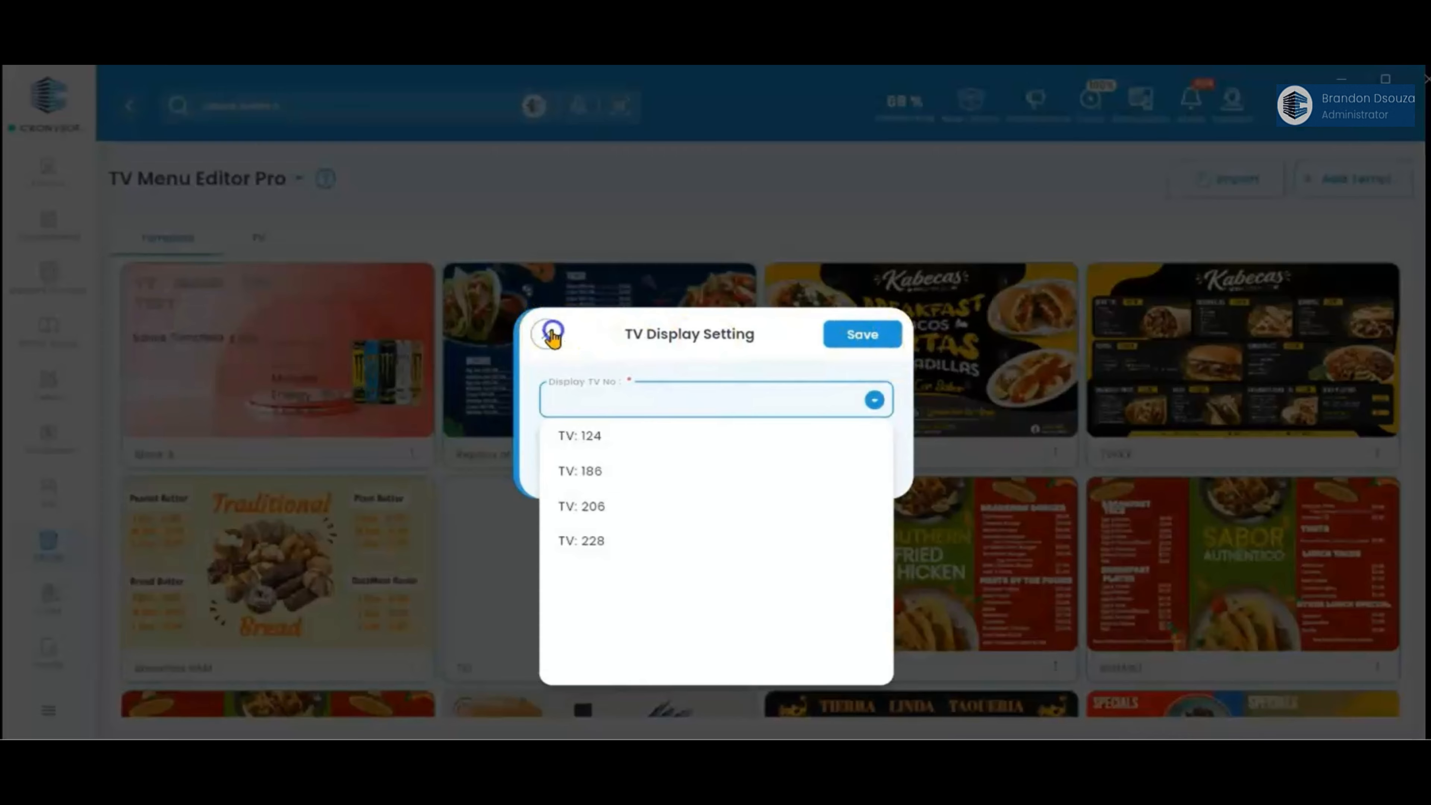
{"action": "left_click", "coordinate": [633, 390]}
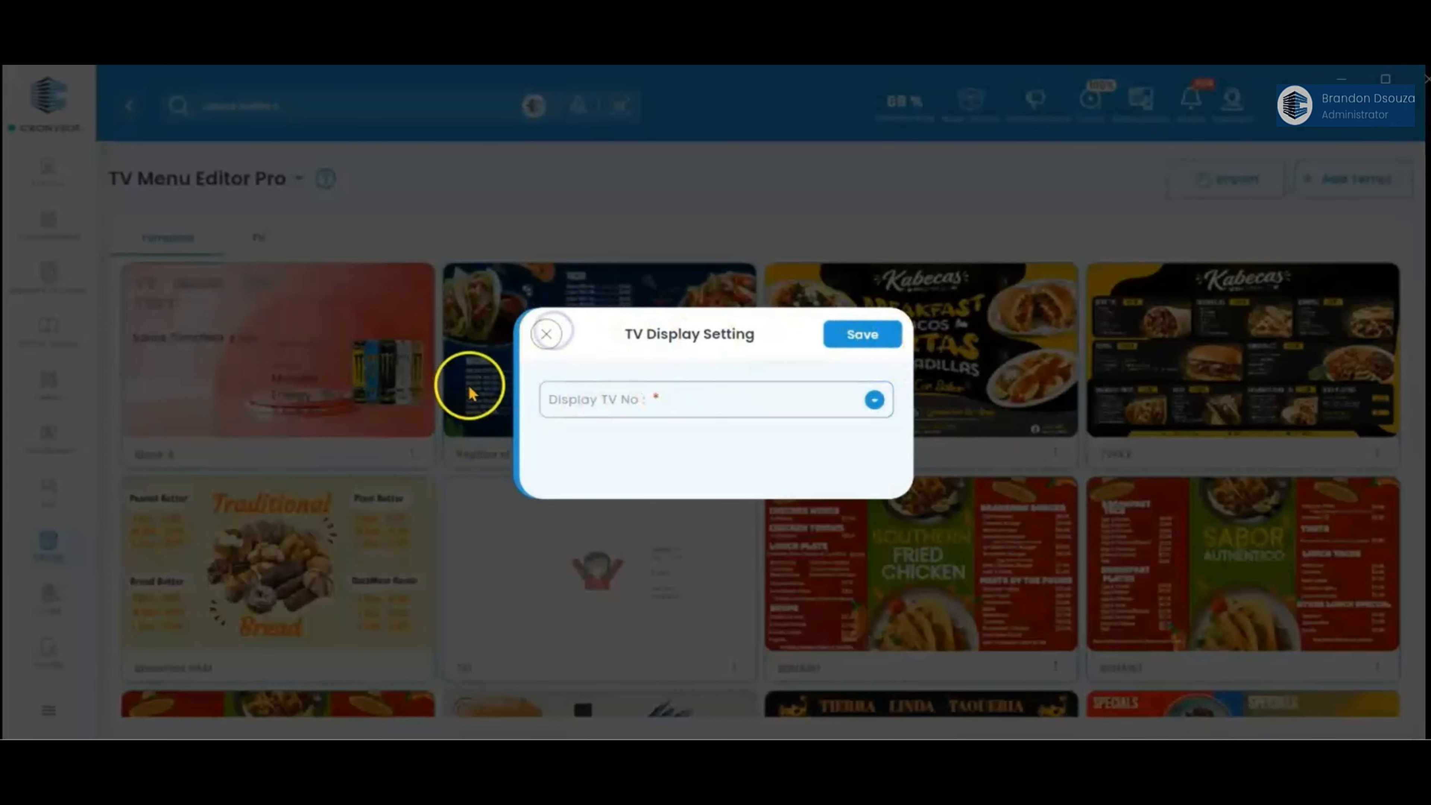
{"action": "left_click", "coordinate": [544, 331]}
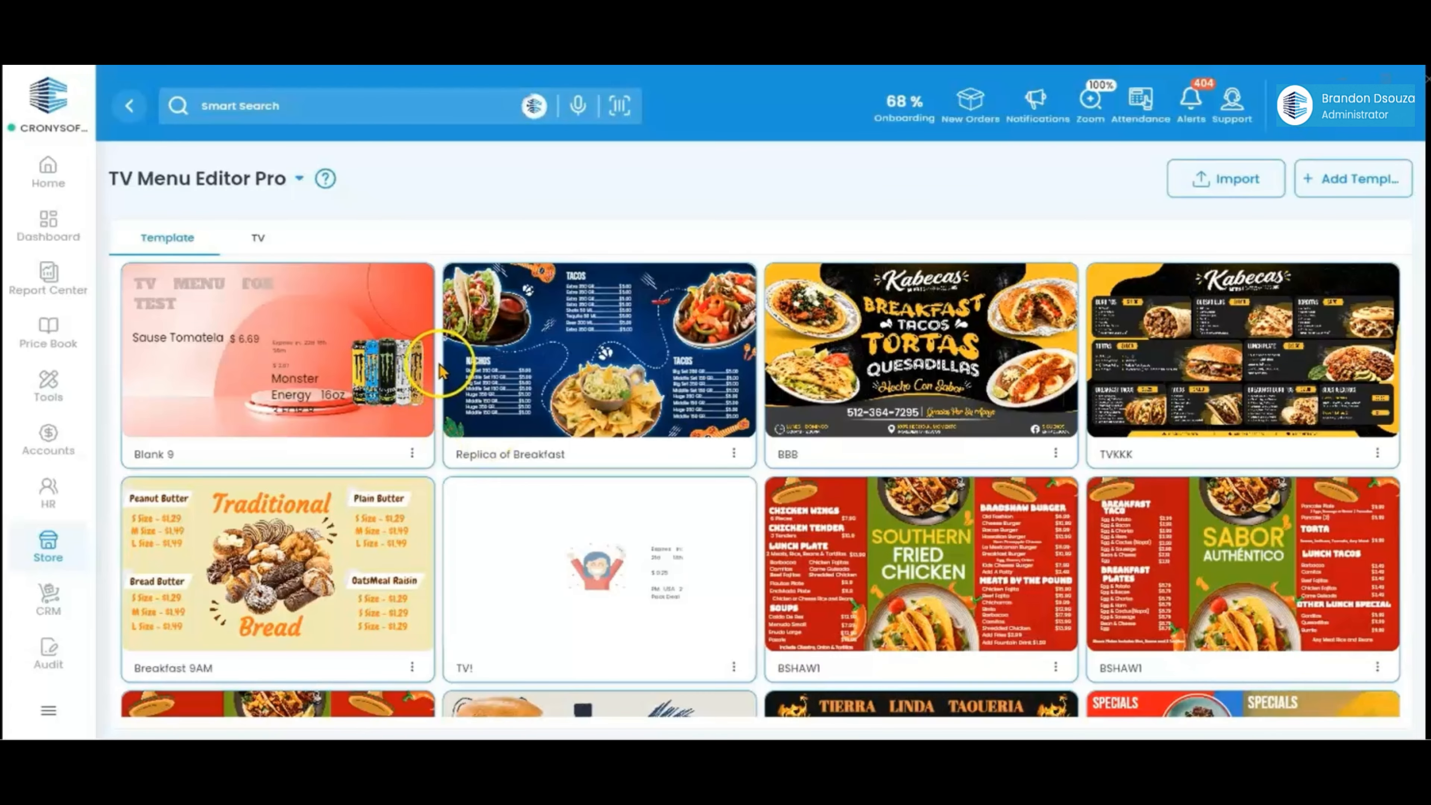